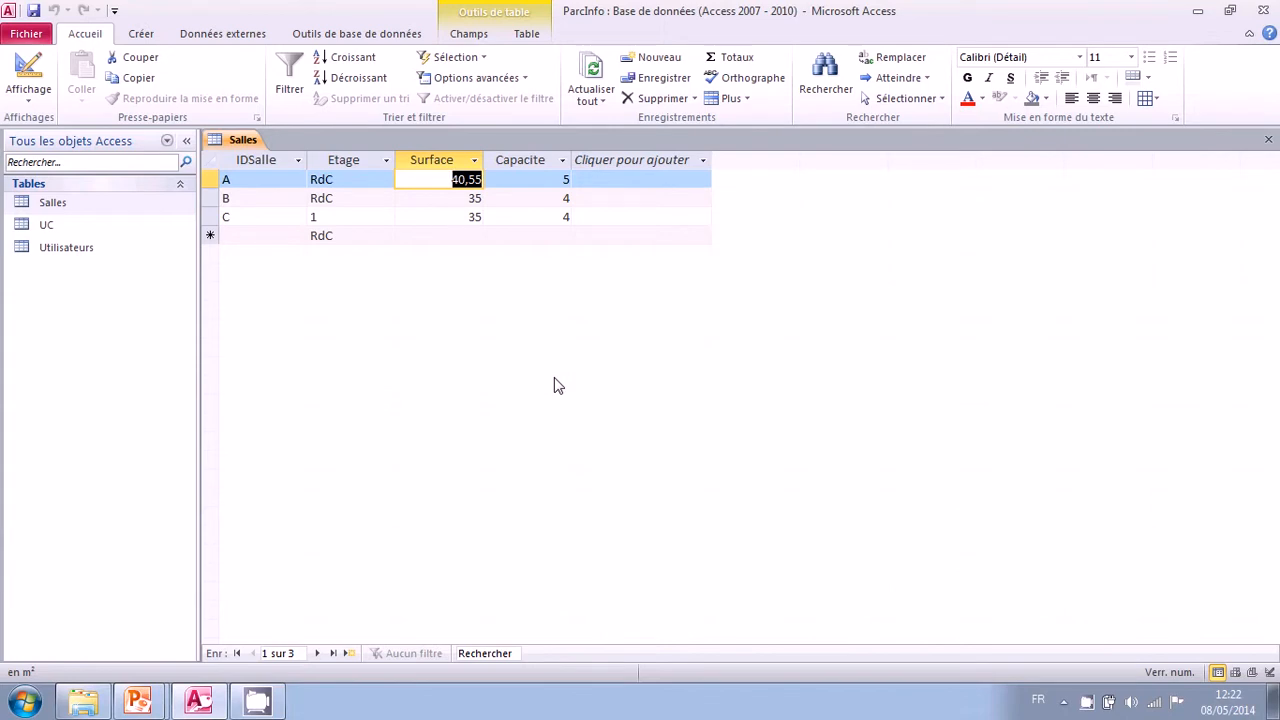
- Try a negative area by setting room C's Surface value to -50 and committing the record
key(Down)
key(Down)
key(Up)
key(Up)
key(Down)
key(Down)
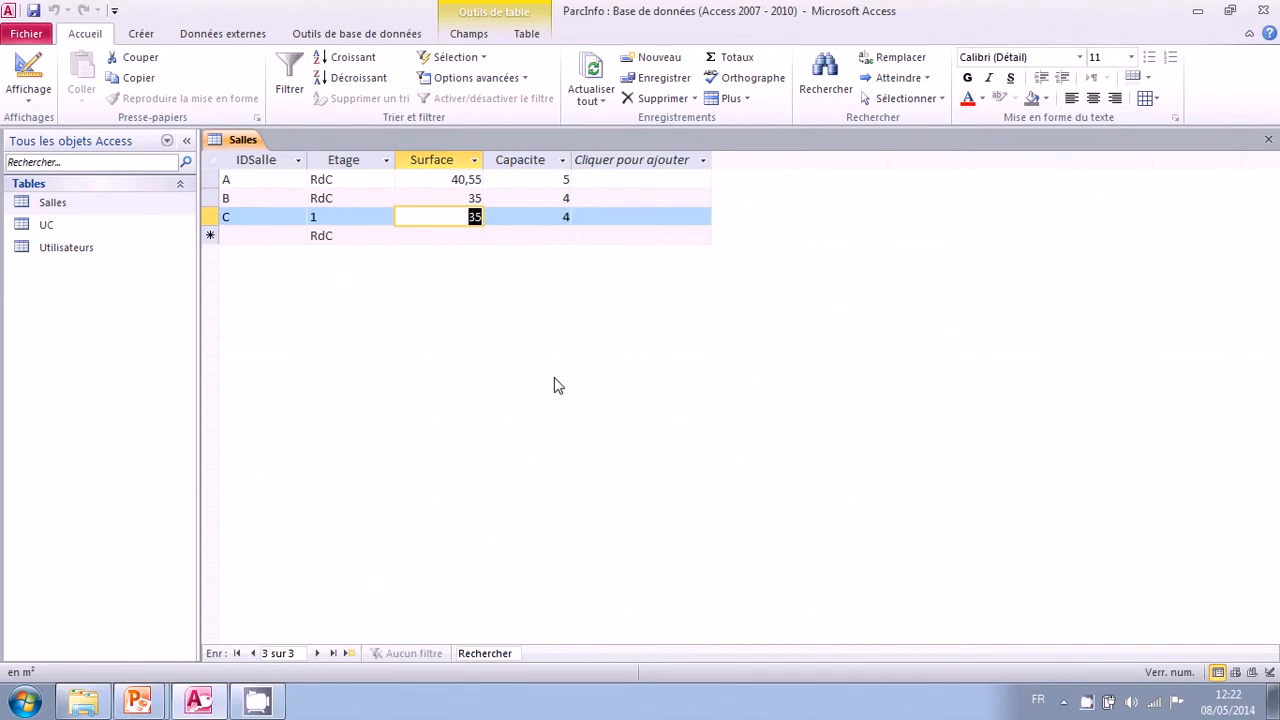
text(-50)
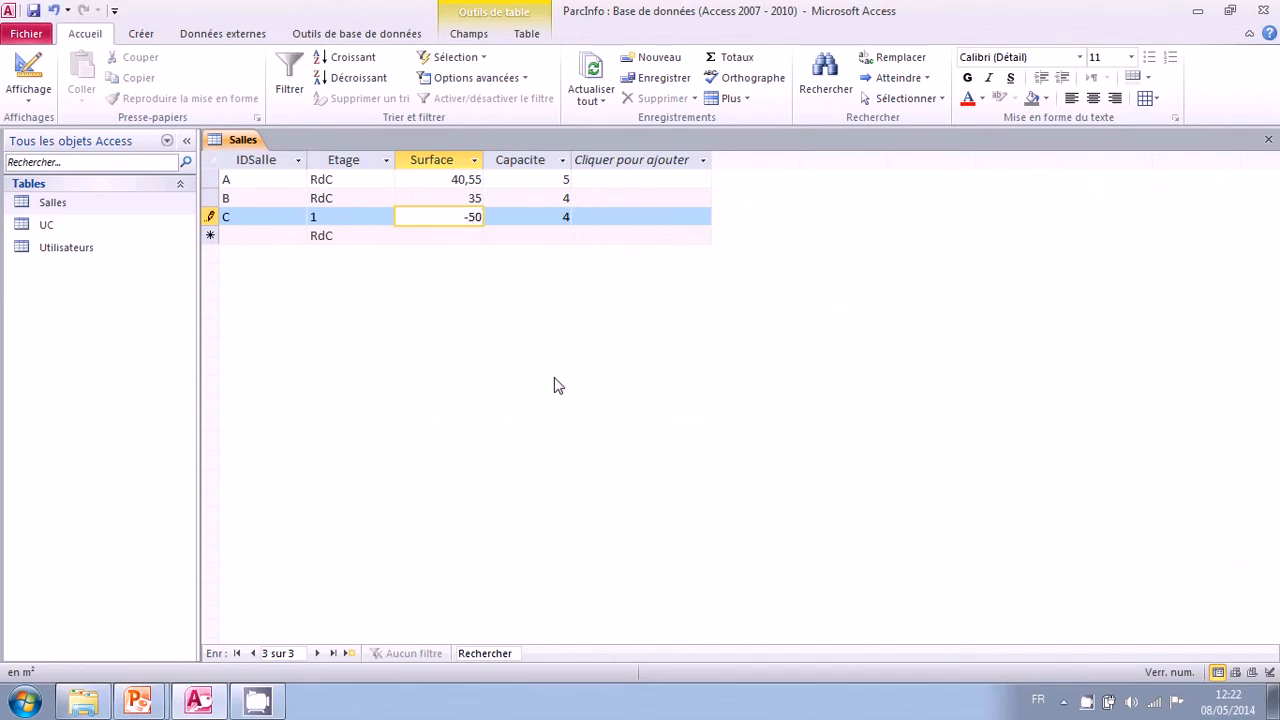
key(Down)
- Try an excessive area by setting room C's Surface value to 897500 and committing the record
key(Up)
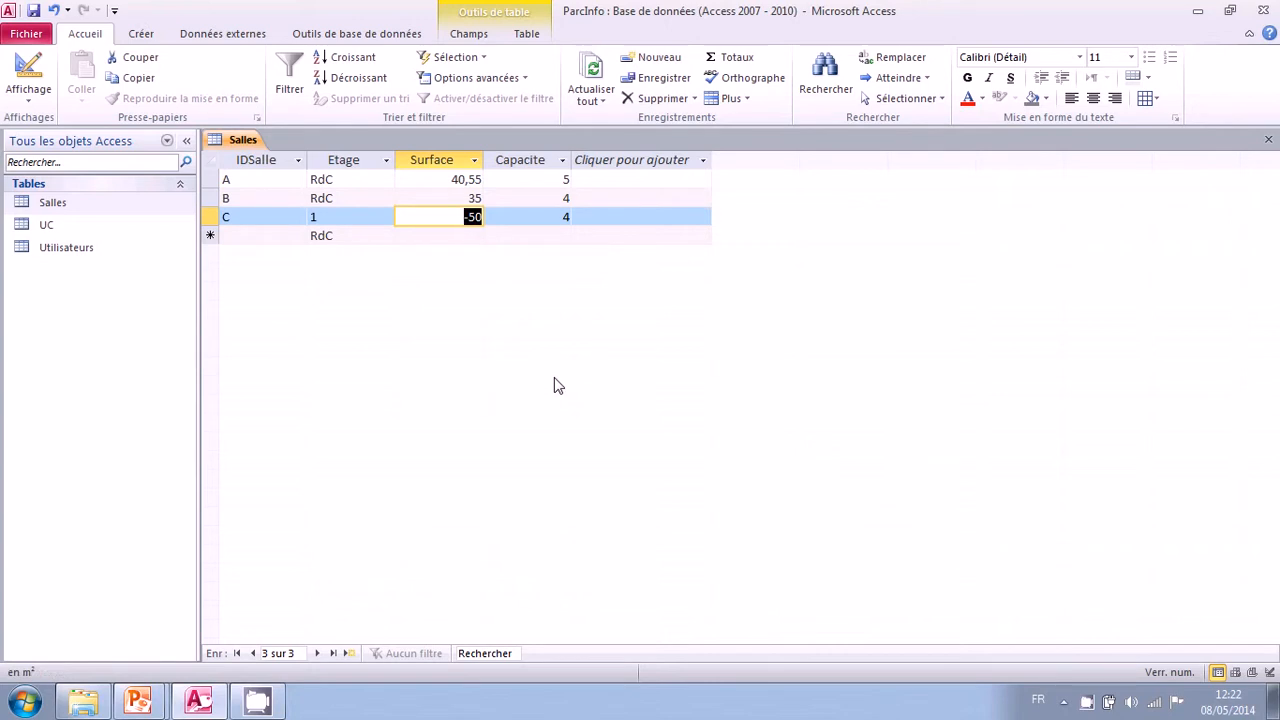
text(897)
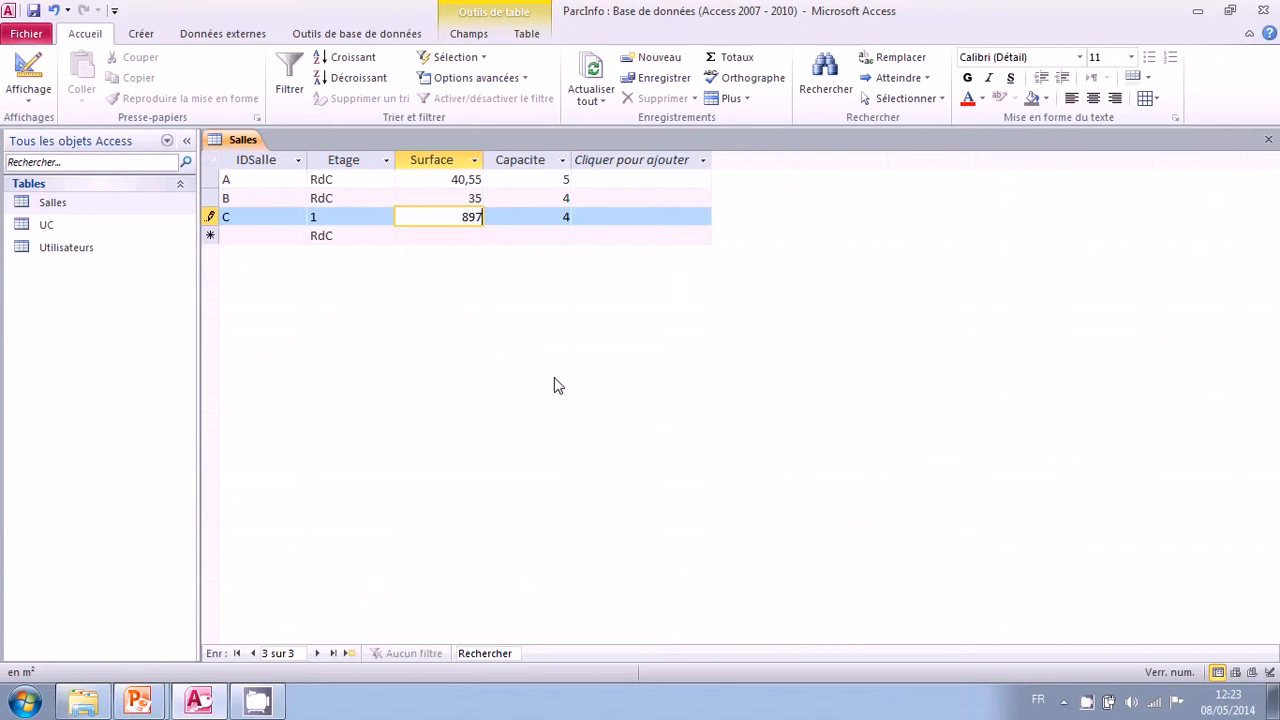
text(500)
key(Down)
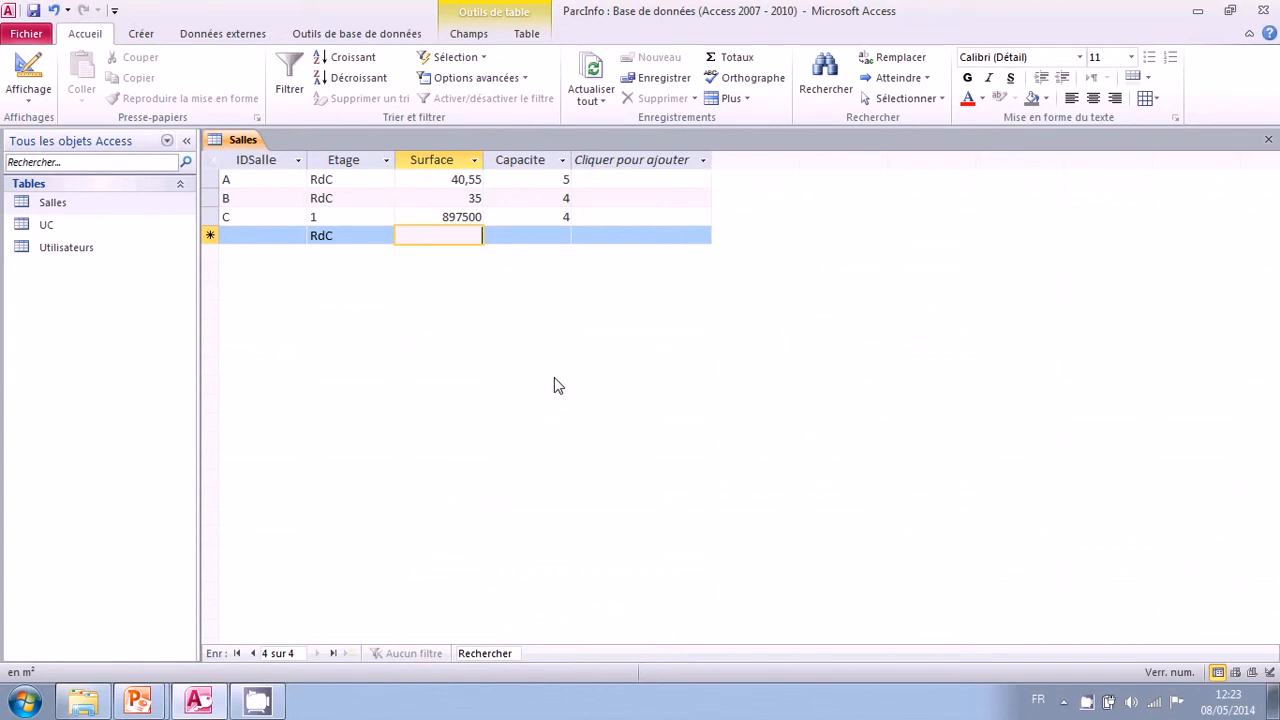
- Set room C's Surface value to 35 and commit the record
key(Up)
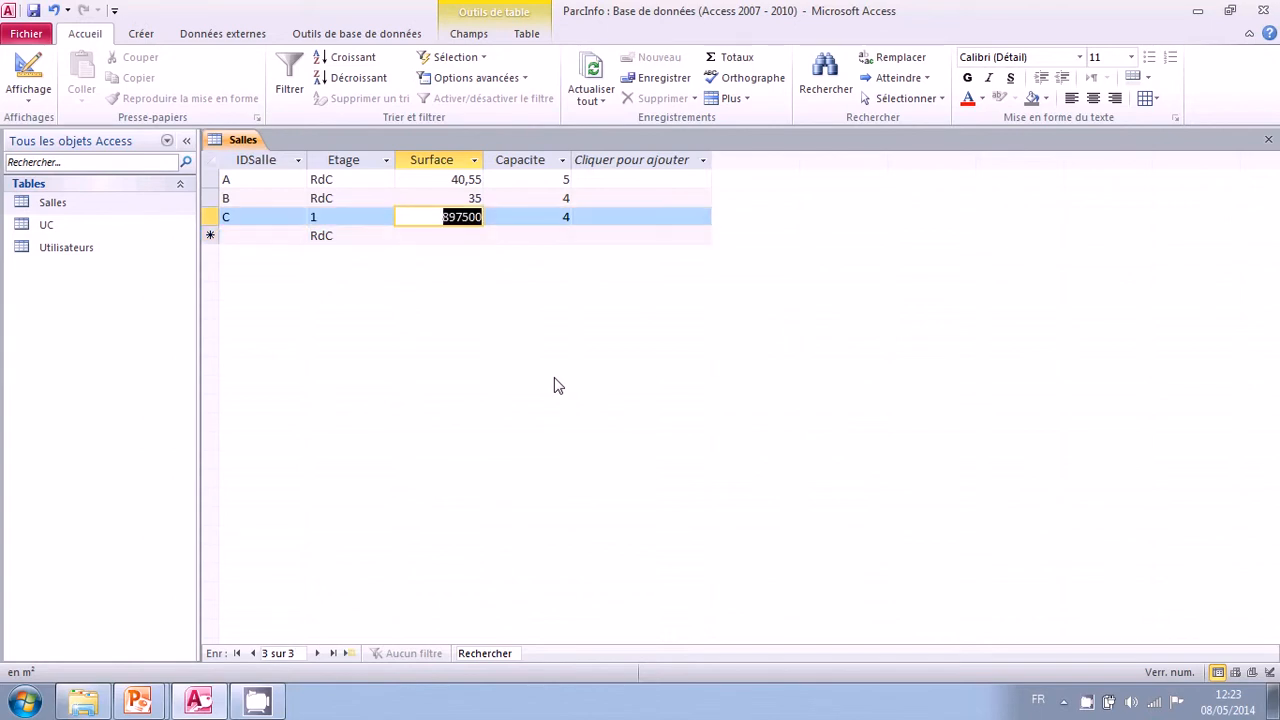
text(35)
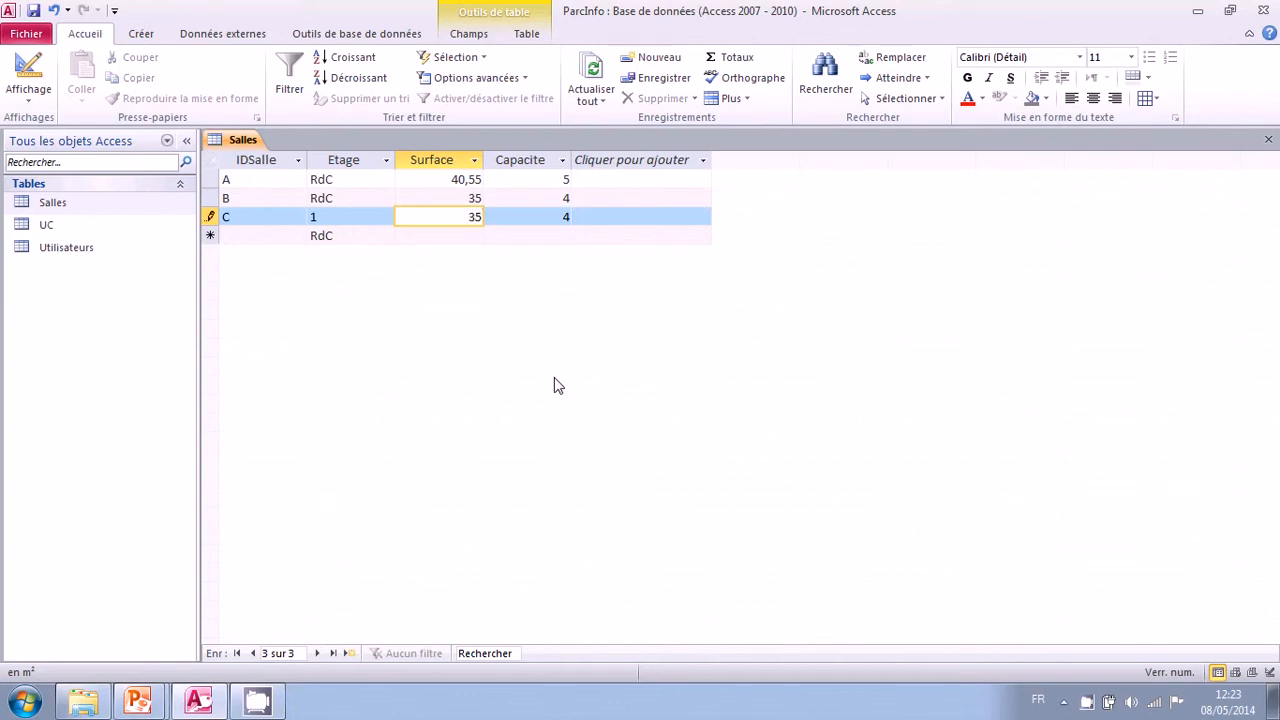
key(Down)
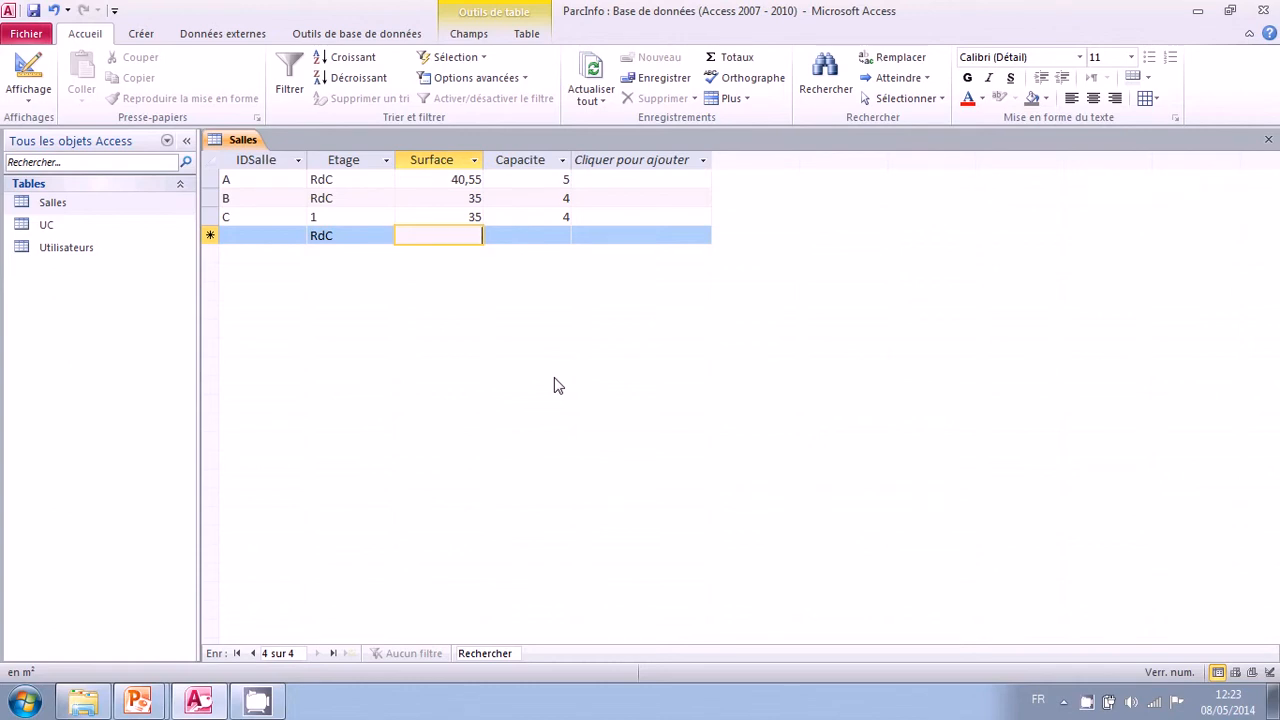
- In the Salles table design, give the Surface field the validation rule >0 Et <=100
click(30, 76)
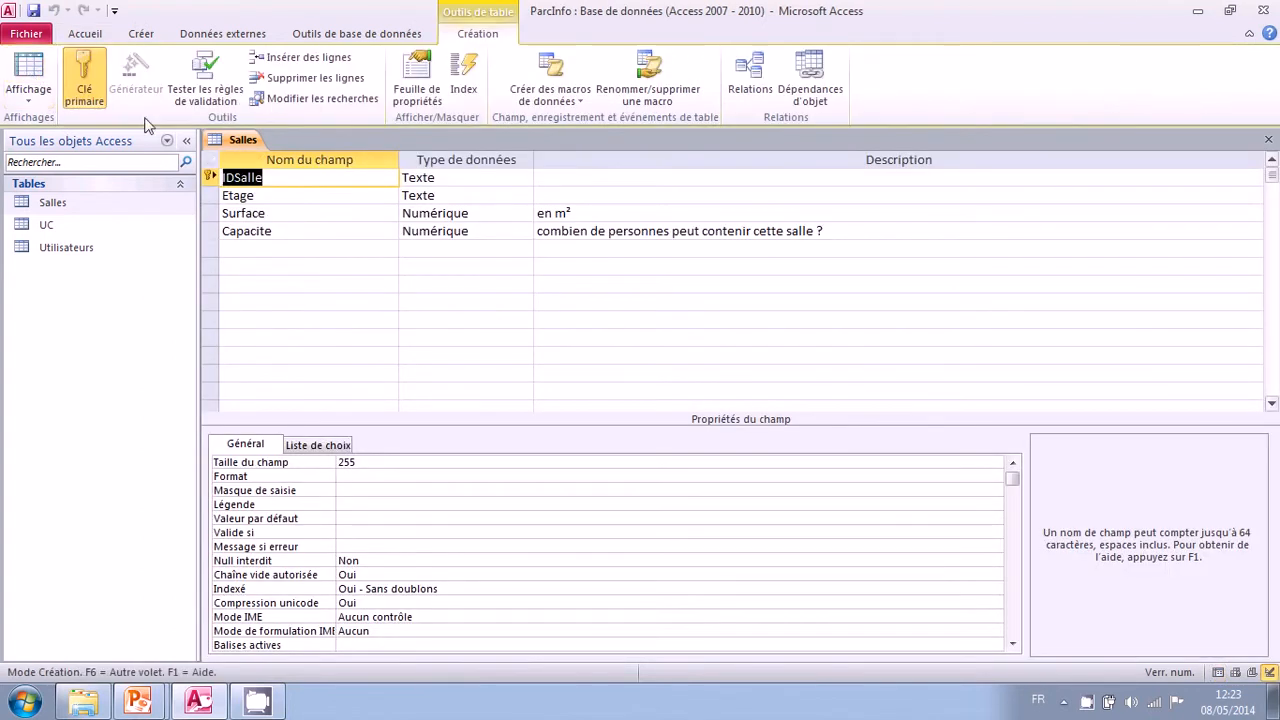
click(296, 213)
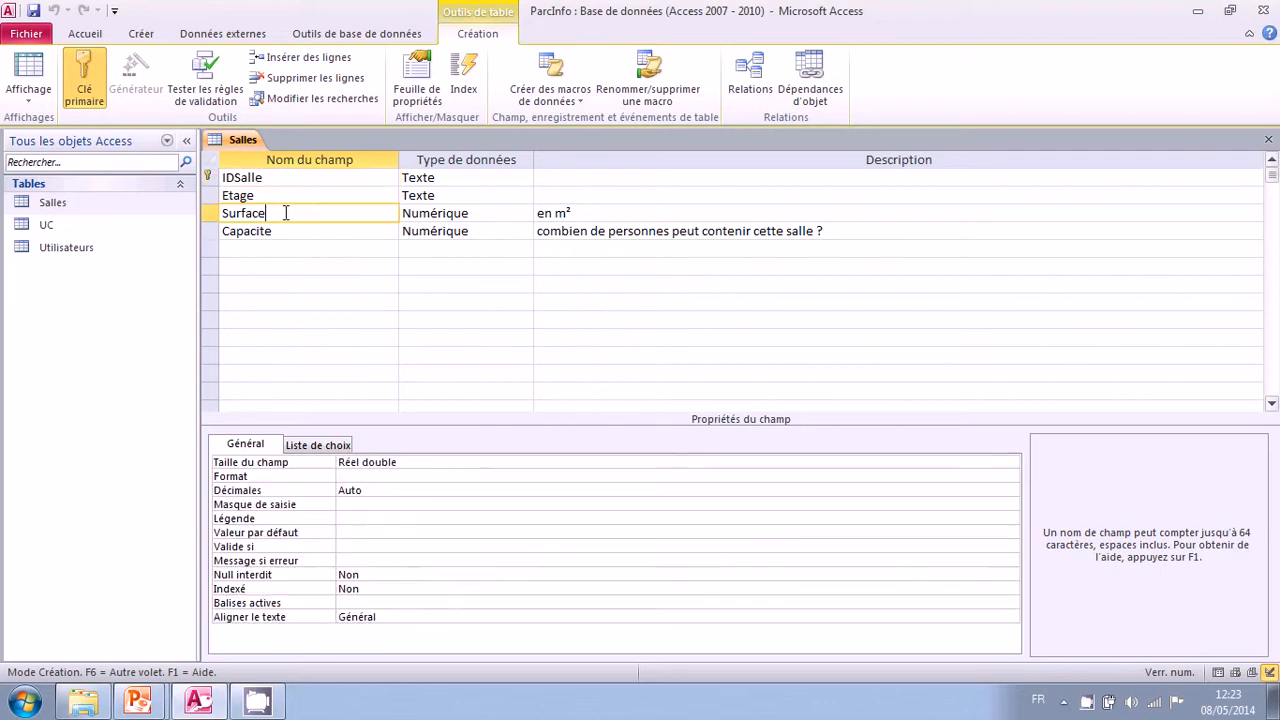
click(212, 213)
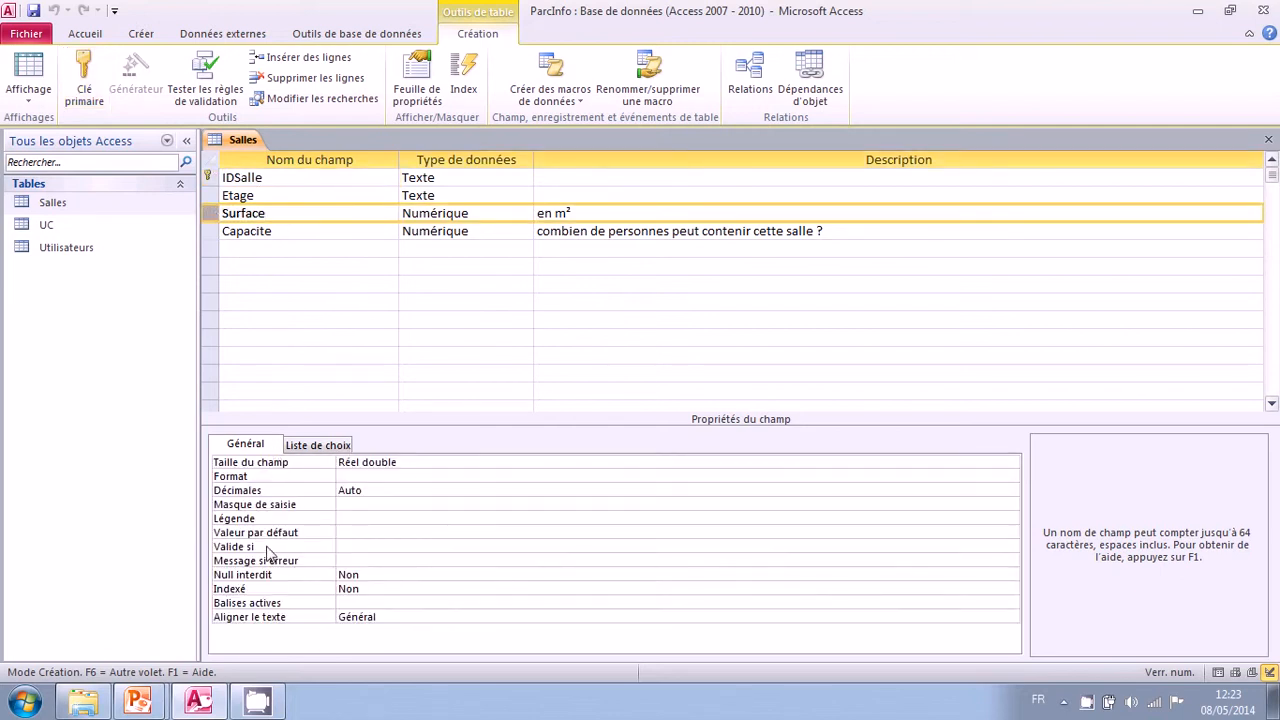
click(349, 546)
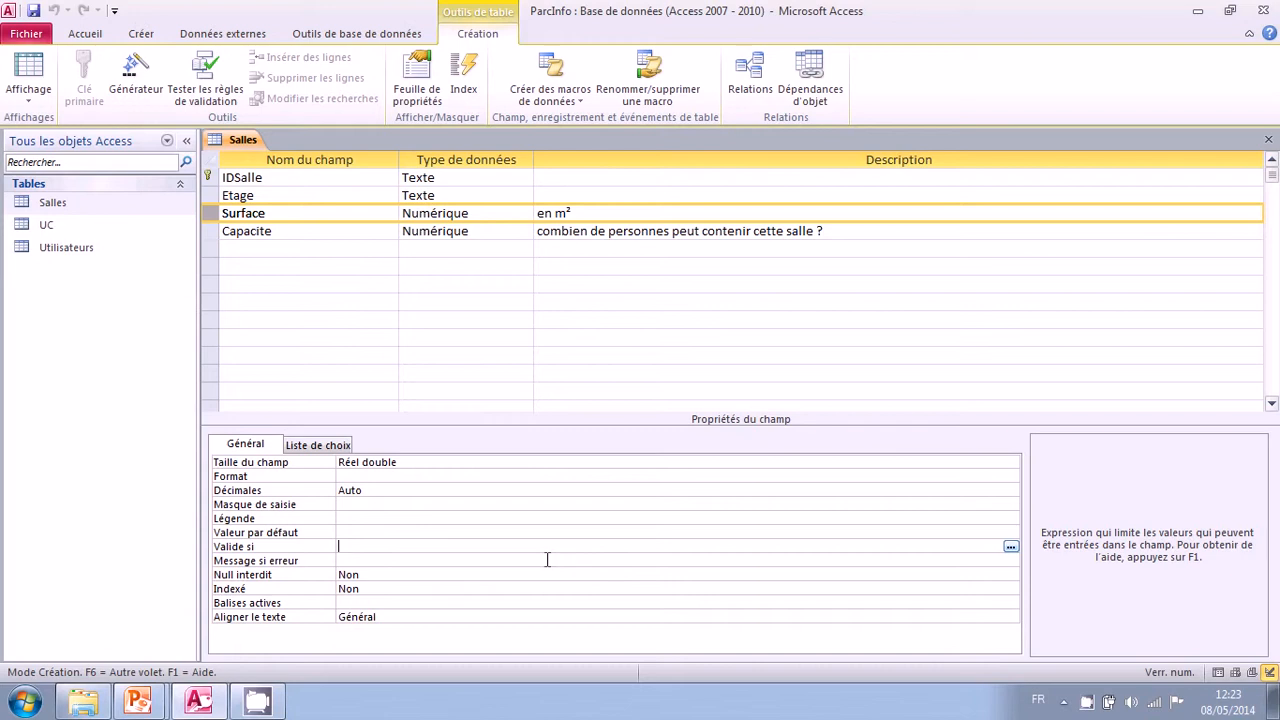
text(>0 et <=100)
click(547, 559)
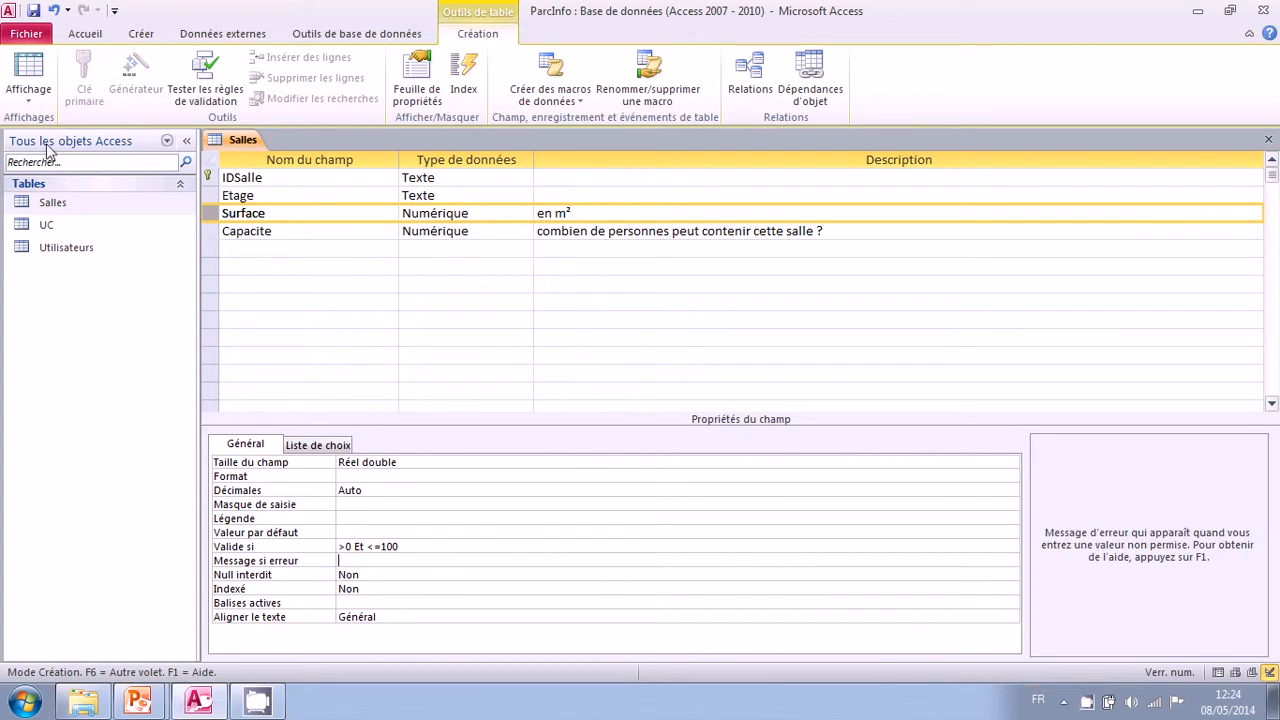
- Return to the datasheet, saving the Salles table and testing the existing data against the new rules
click(29, 70)
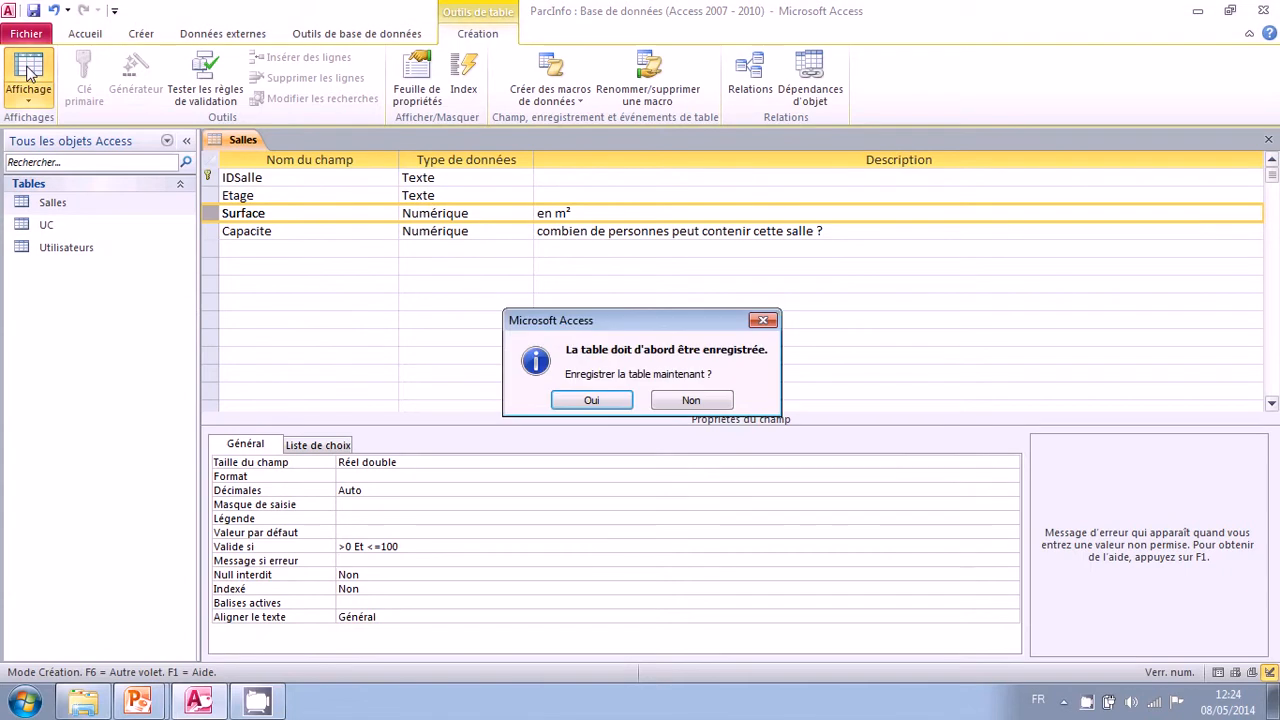
click(591, 400)
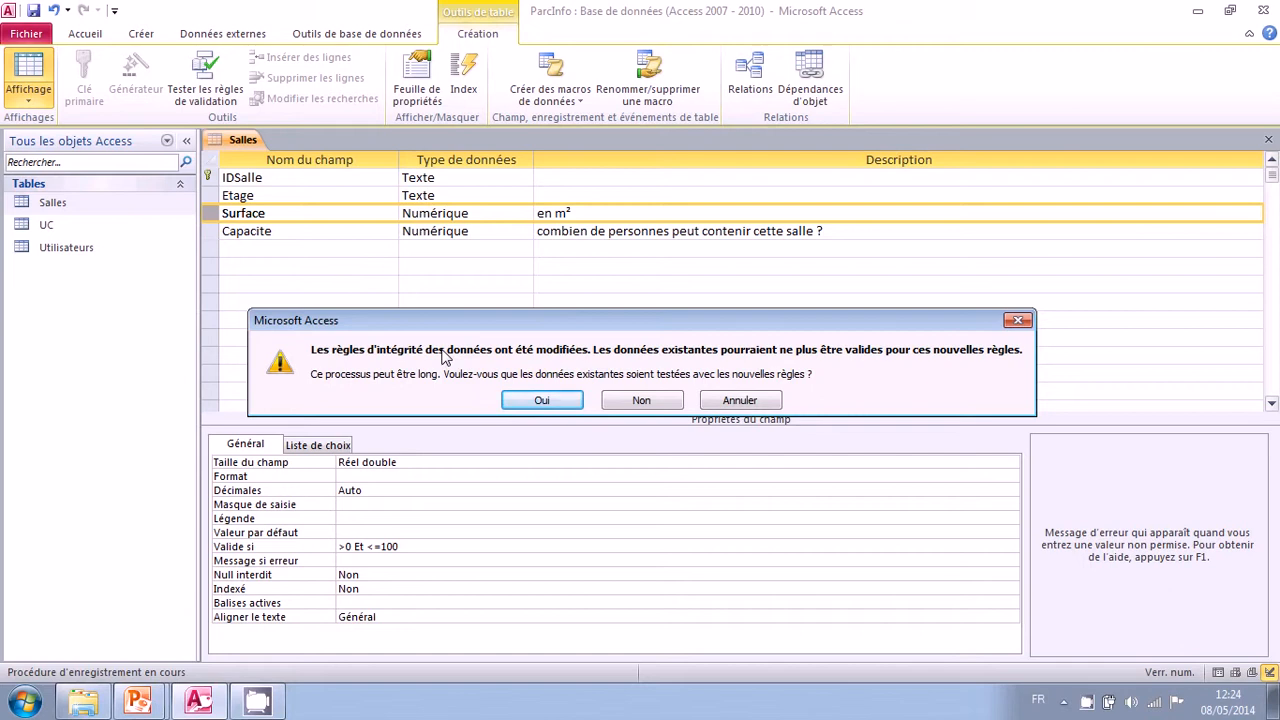
click(535, 402)
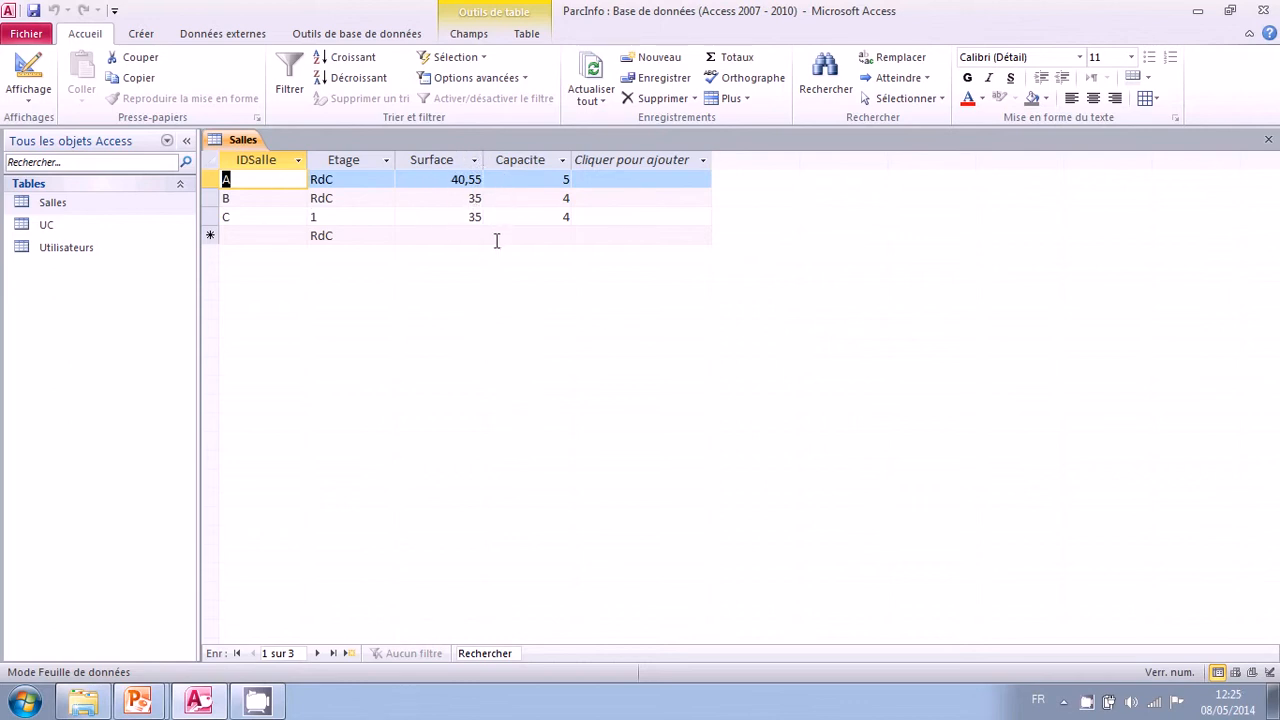
- Start a new record in the Salles table with IDSalle D, keeping the default floor RdC
click(271, 235)
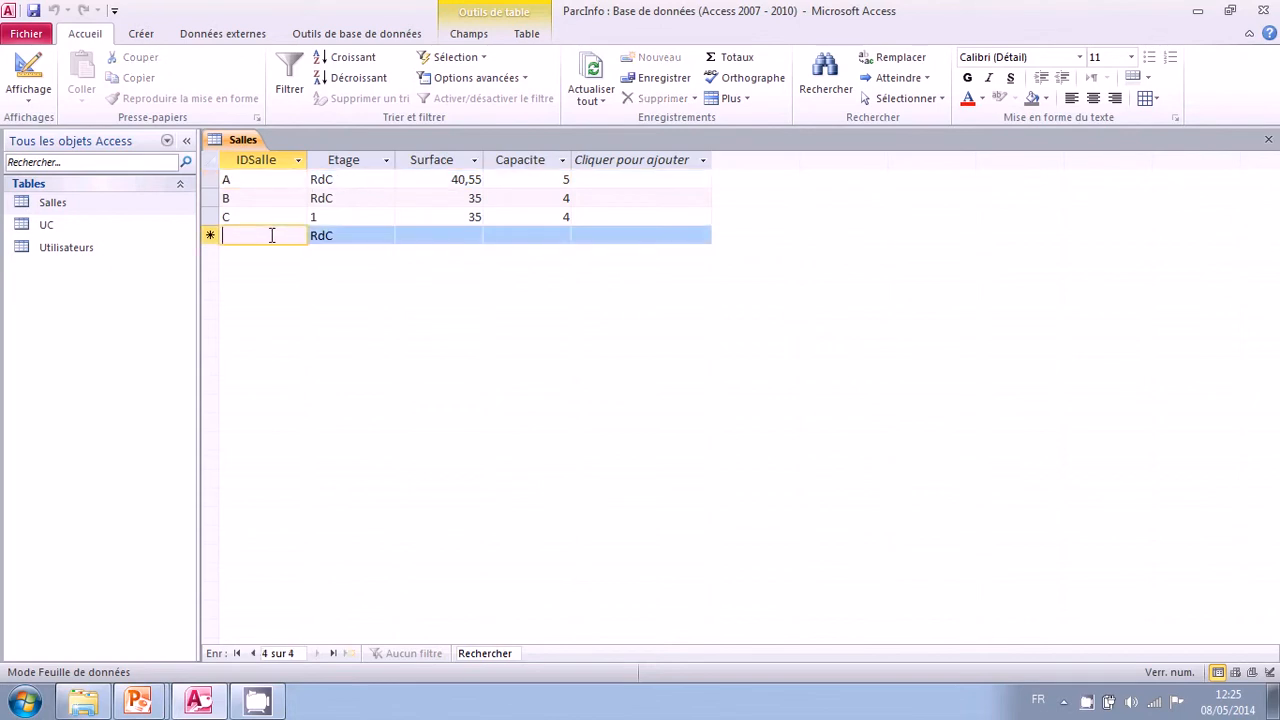
text(D)
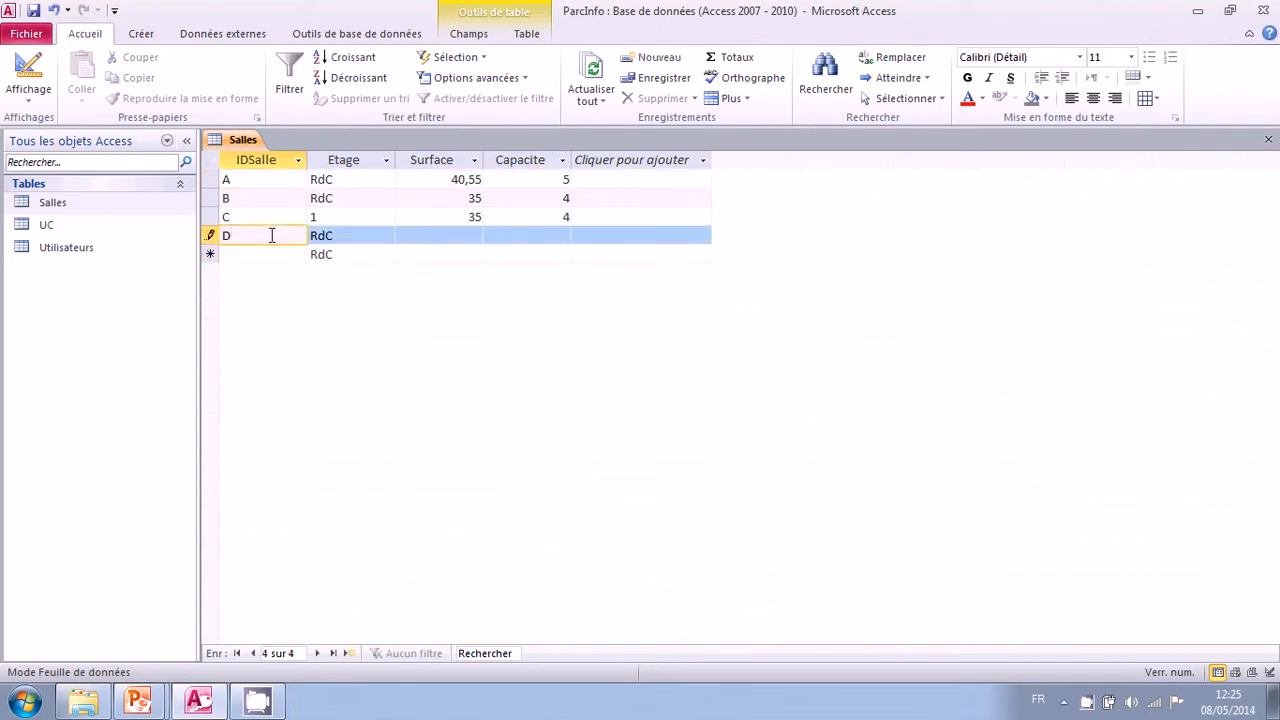
key(Tab)
key(Tab)
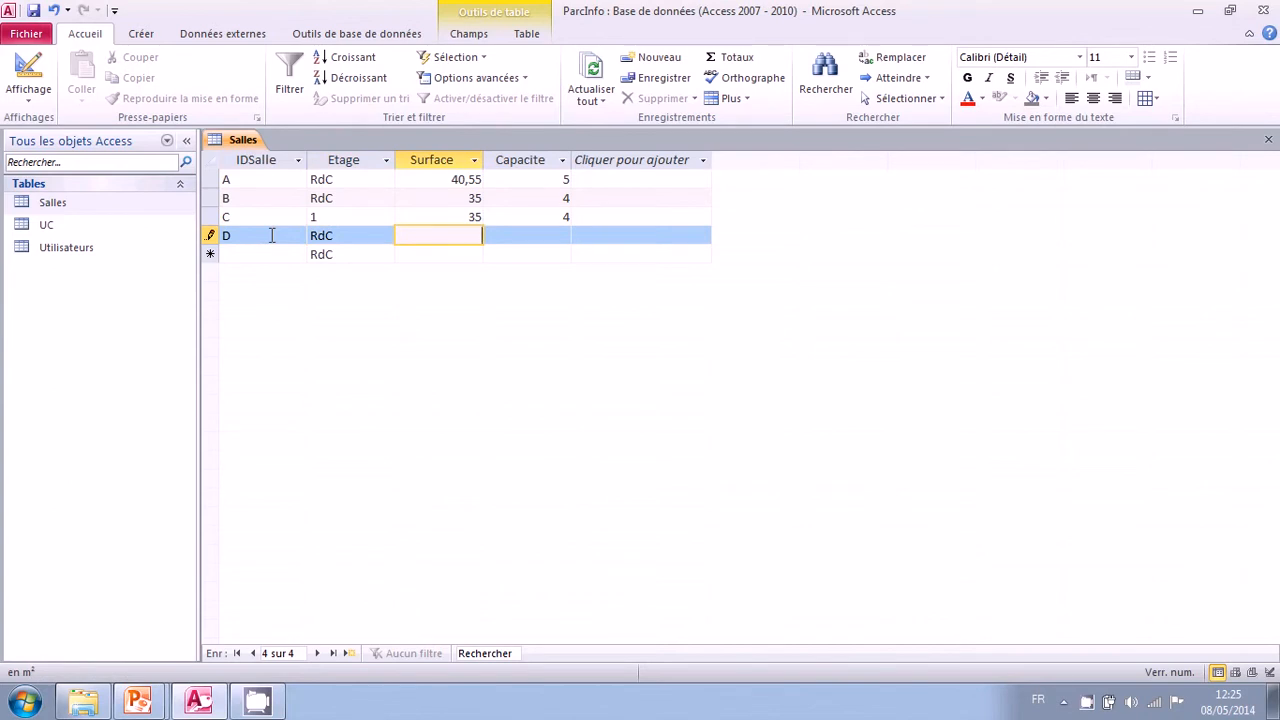
- Test the validation rule by entering -10 as room D's Surface value, and dismiss the warning
text(-10)
key(Return)
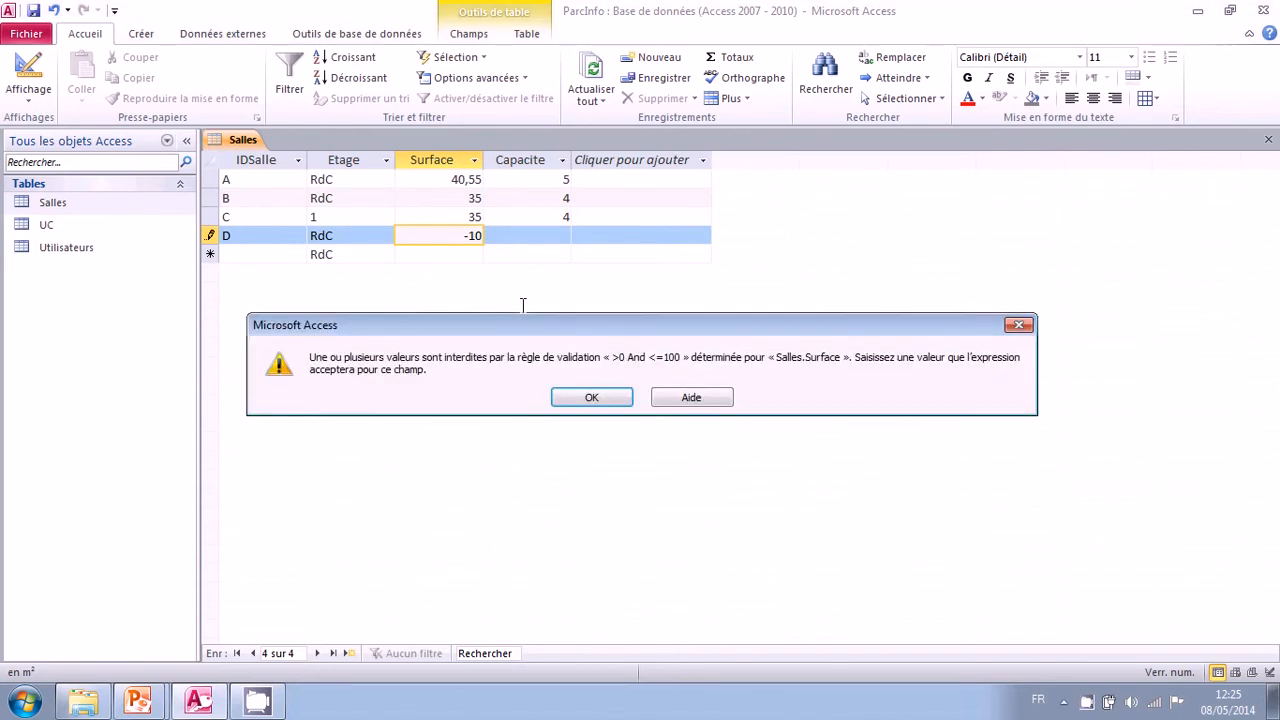
drag(416, 331, 386, 299)
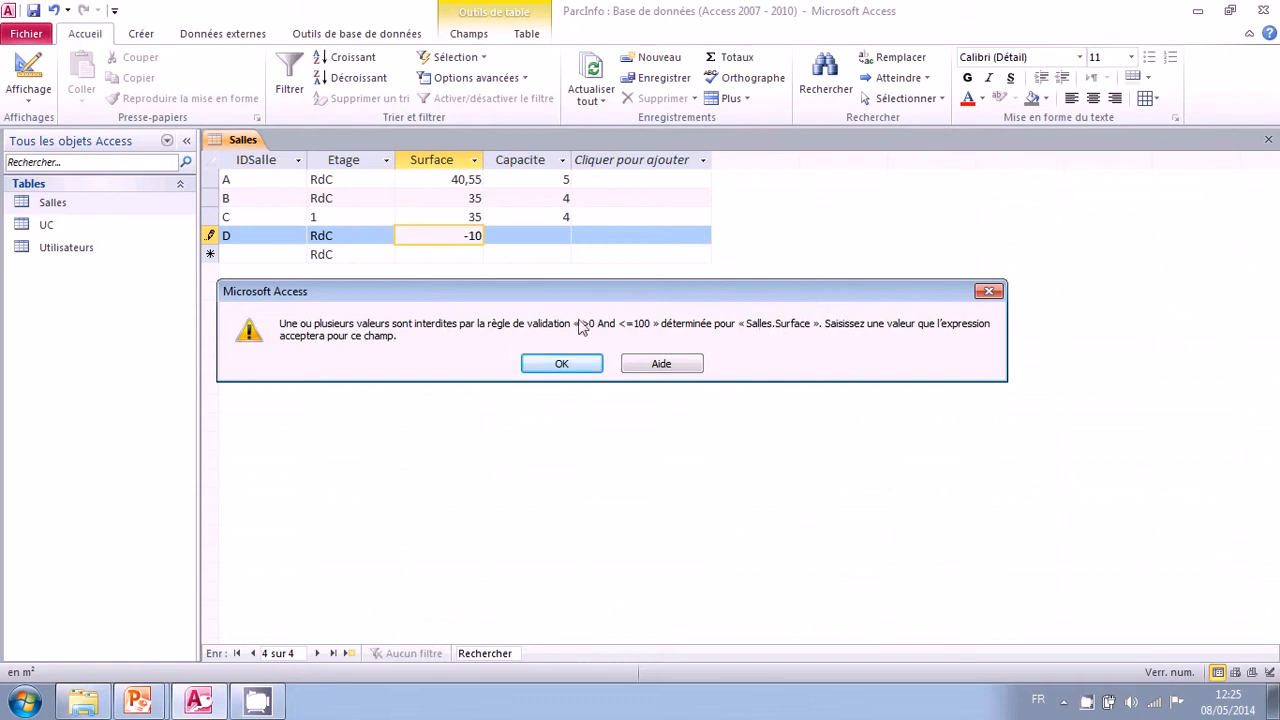
click(564, 364)
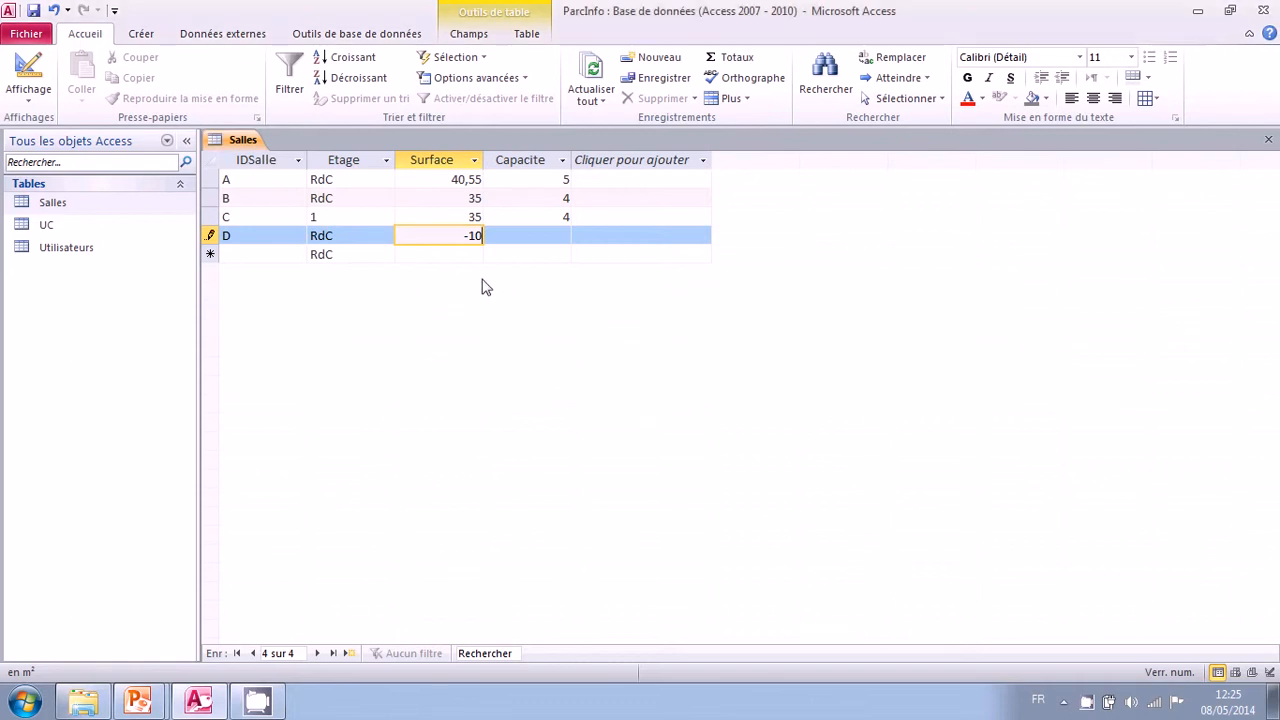
- Test the rule's upper limit by entering 500 as room D's Surface value, and dismiss the warning
key(BackSpace)
key(BackSpace)
key(BackSpace)
text(500)
click(522, 237)
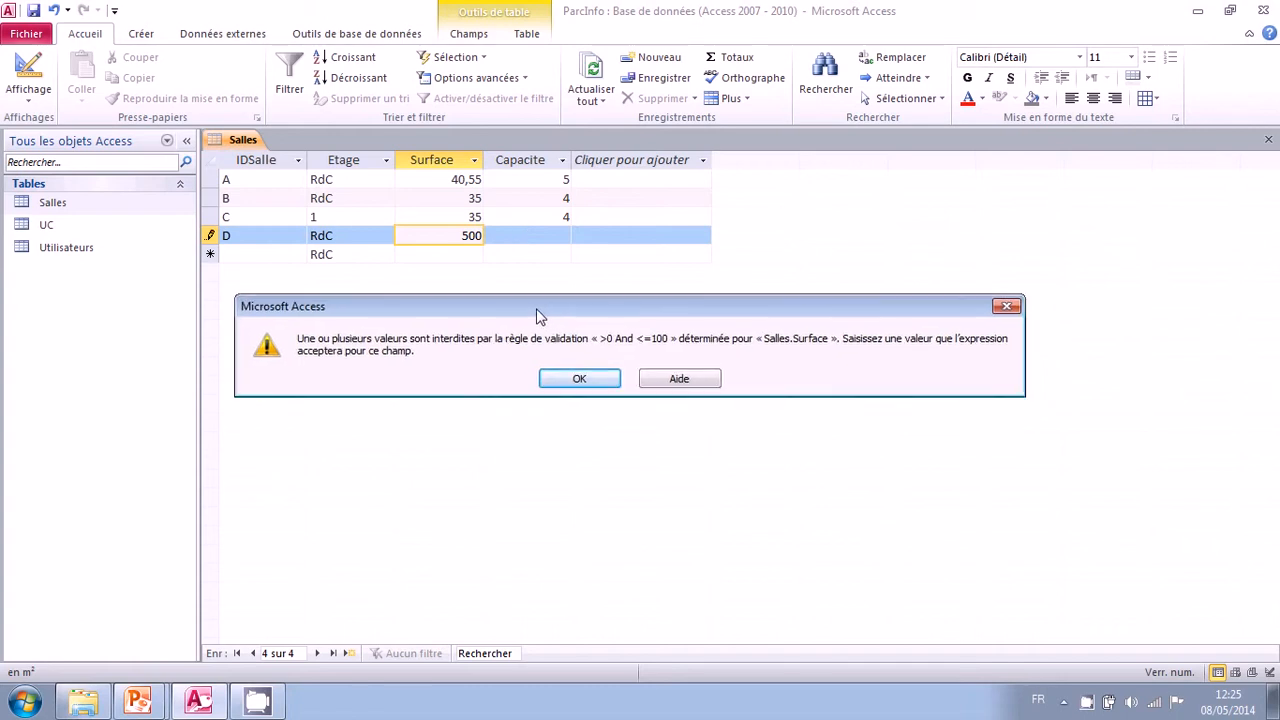
drag(537, 310, 530, 291)
click(572, 360)
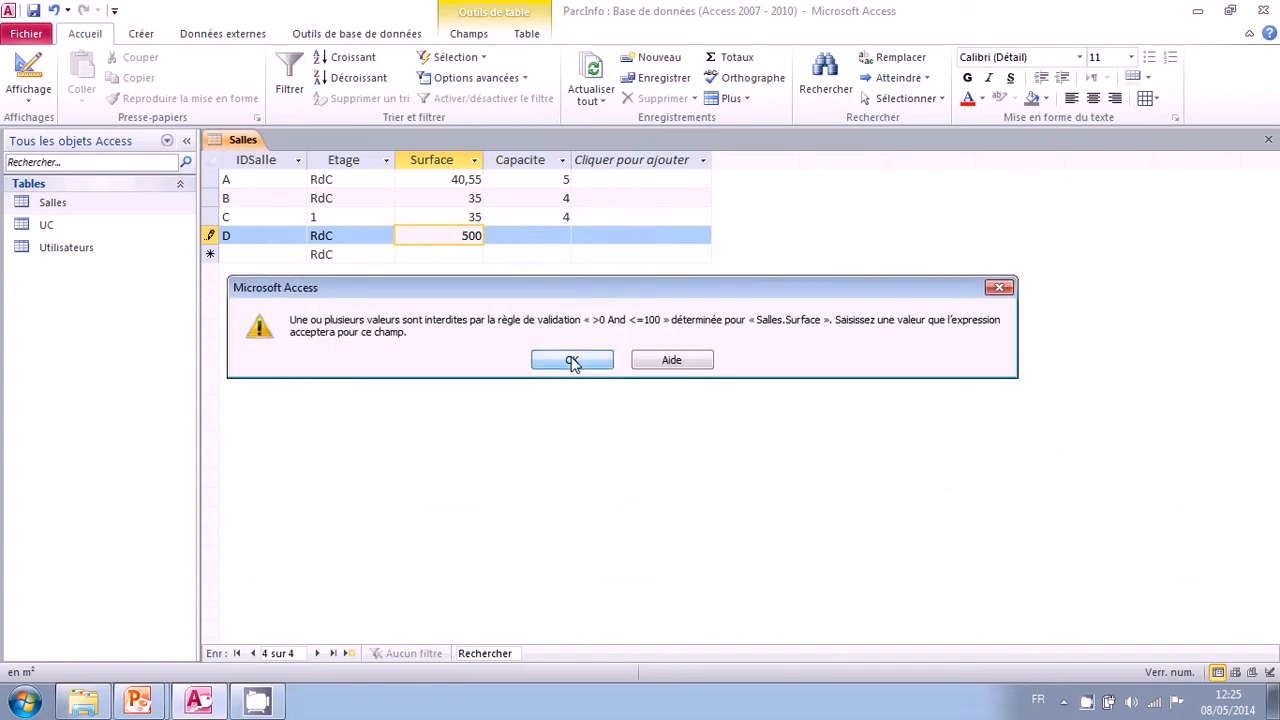
- Complete room D with a Surface of 50,4 and a Capacite of 6, and commit the record
drag(468, 236, 522, 230)
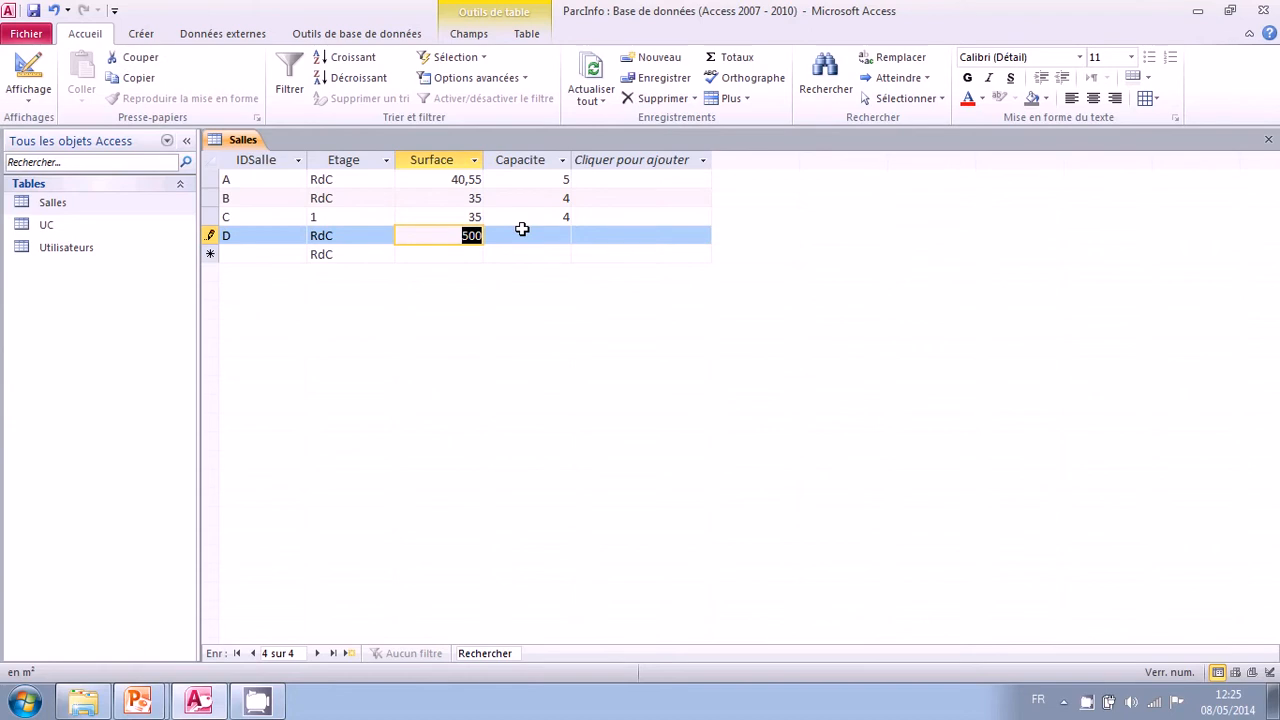
text(50,)
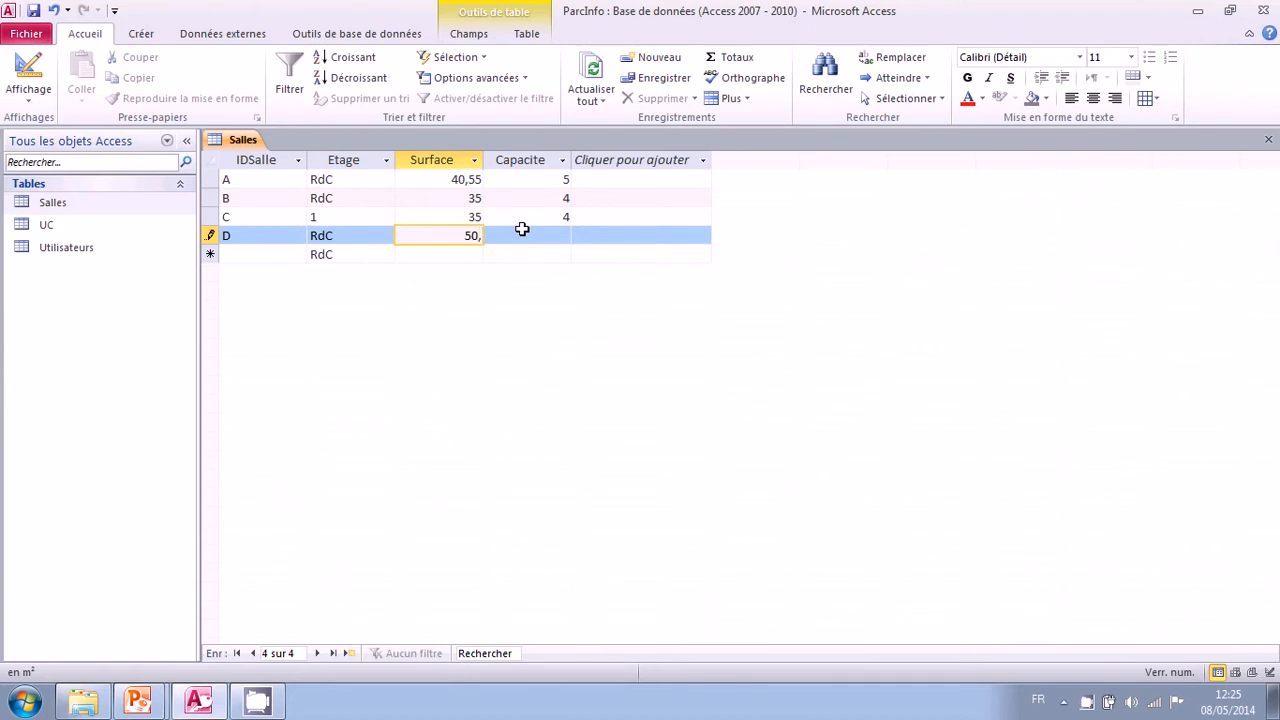
text(4)
key(Tab)
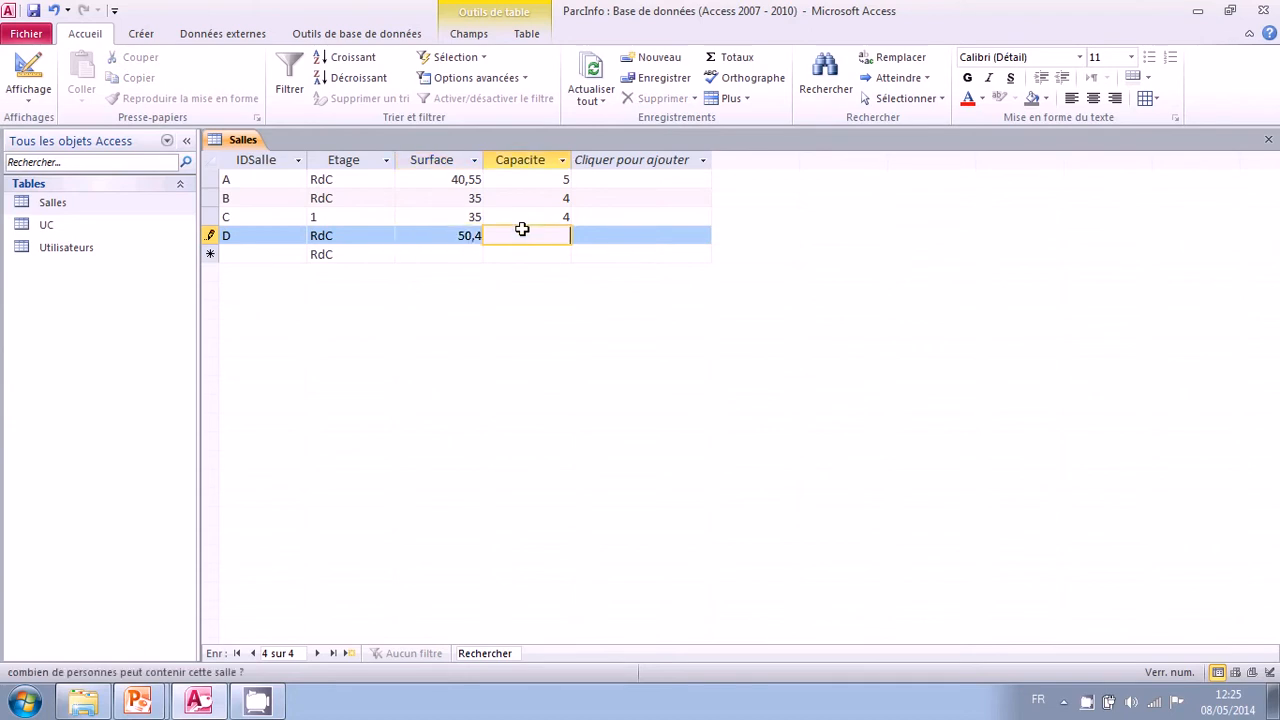
text(6)
key(Down)
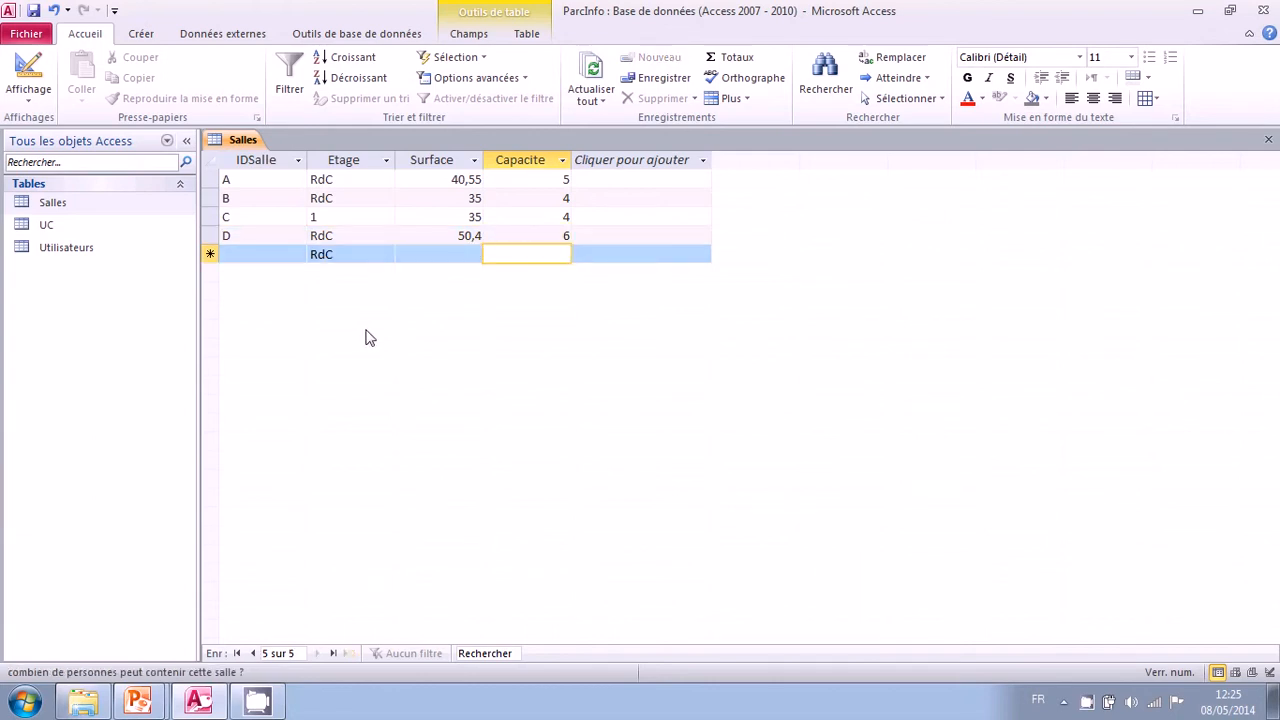
- Set the Surface field's error message to "Saisissez une valeur comprise entre 0 et 100m²." and save the Salles table before returning to the datasheet
click(440, 233)
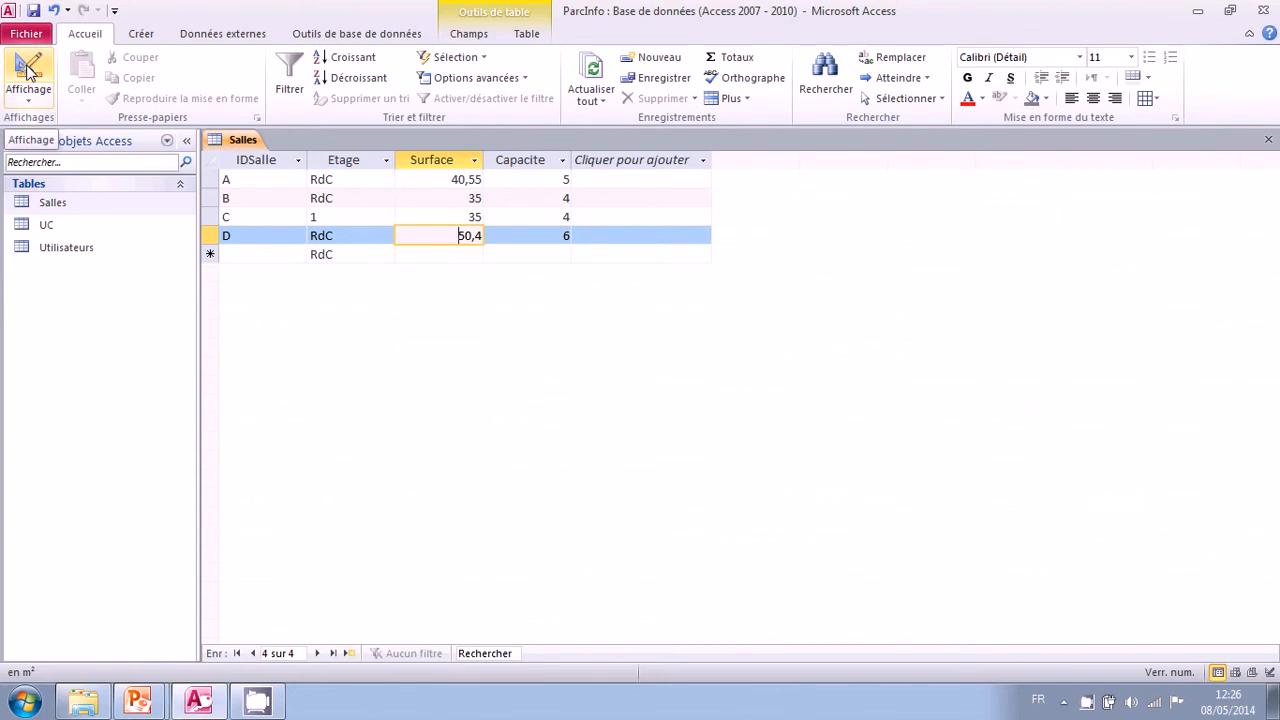
click(28, 68)
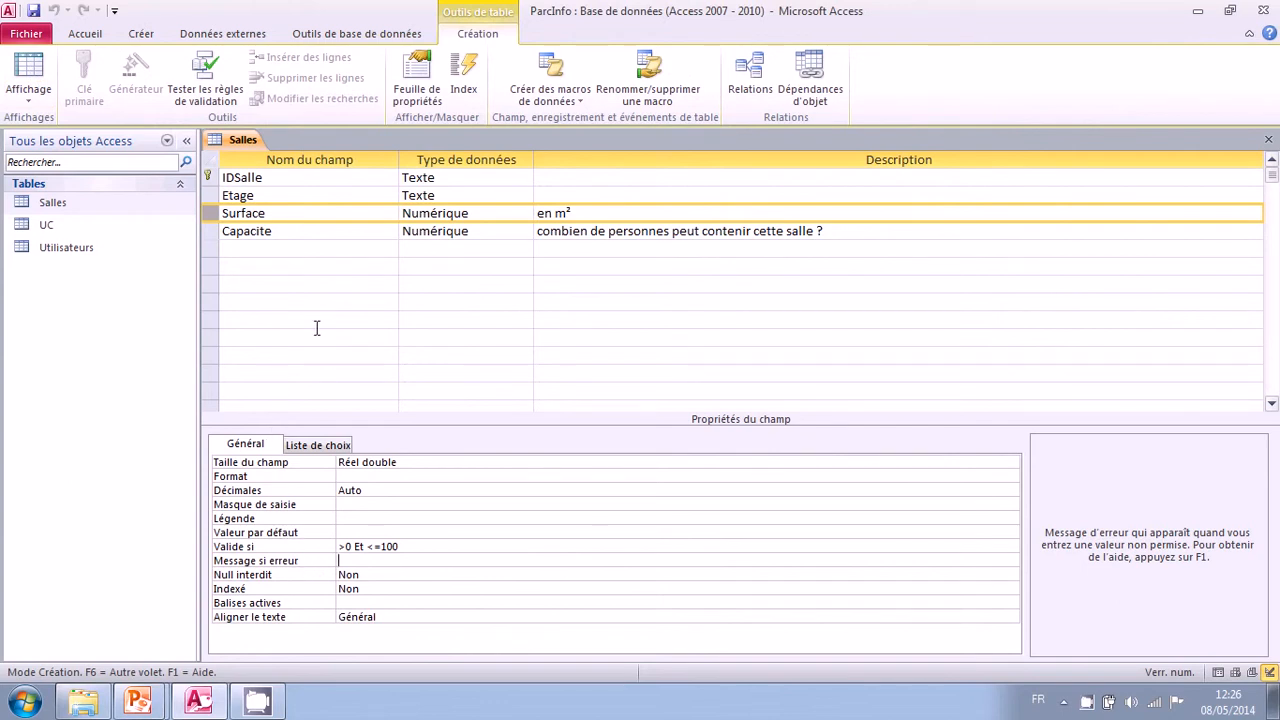
click(307, 214)
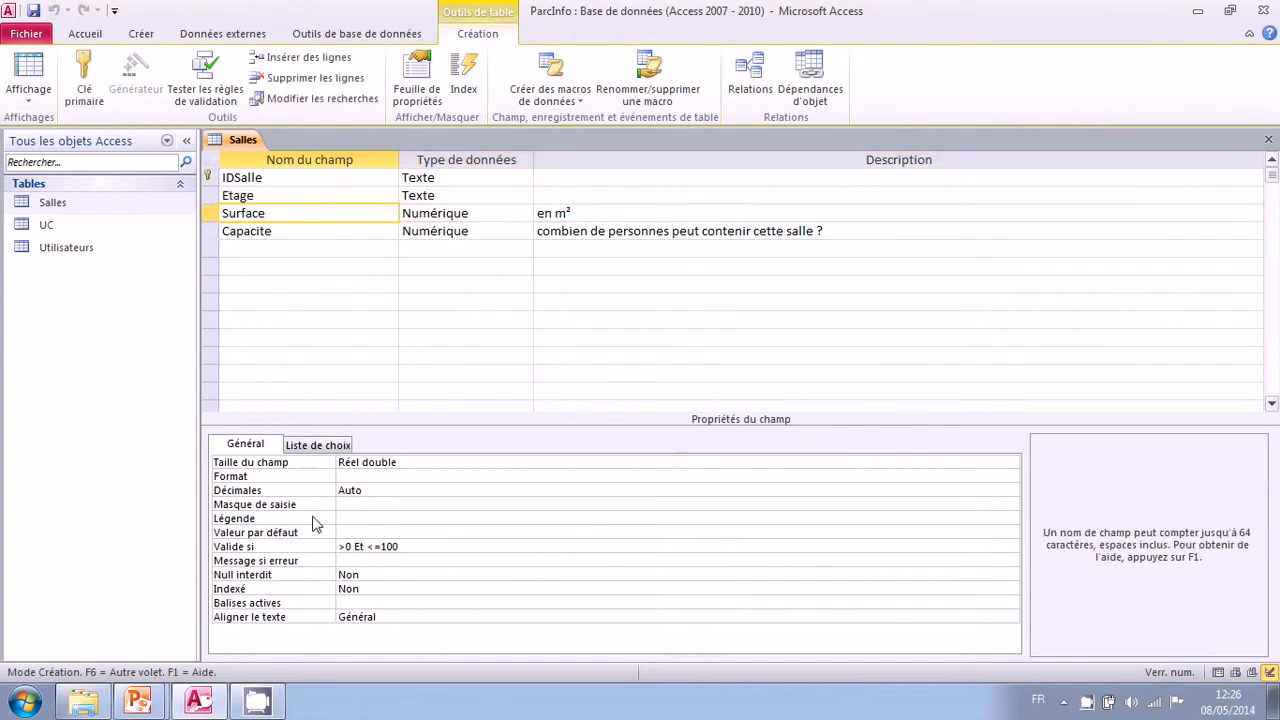
click(318, 565)
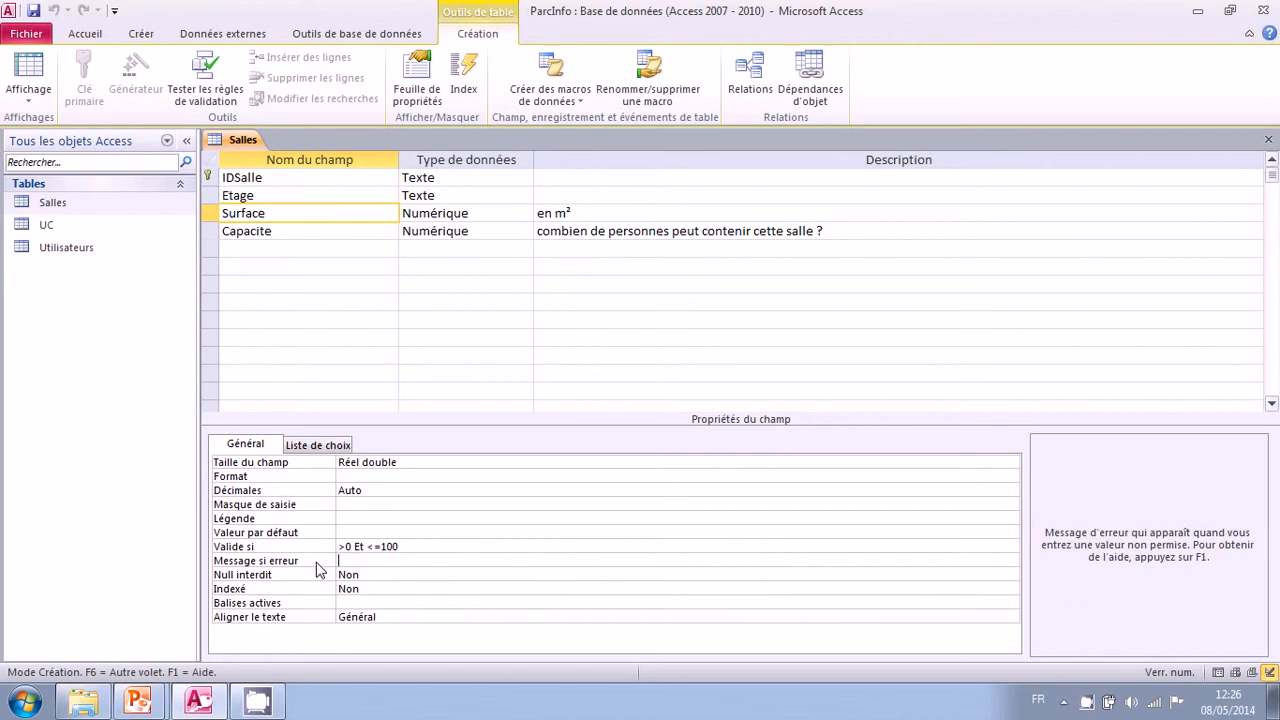
text(Saisissez une valeur comprise entre)
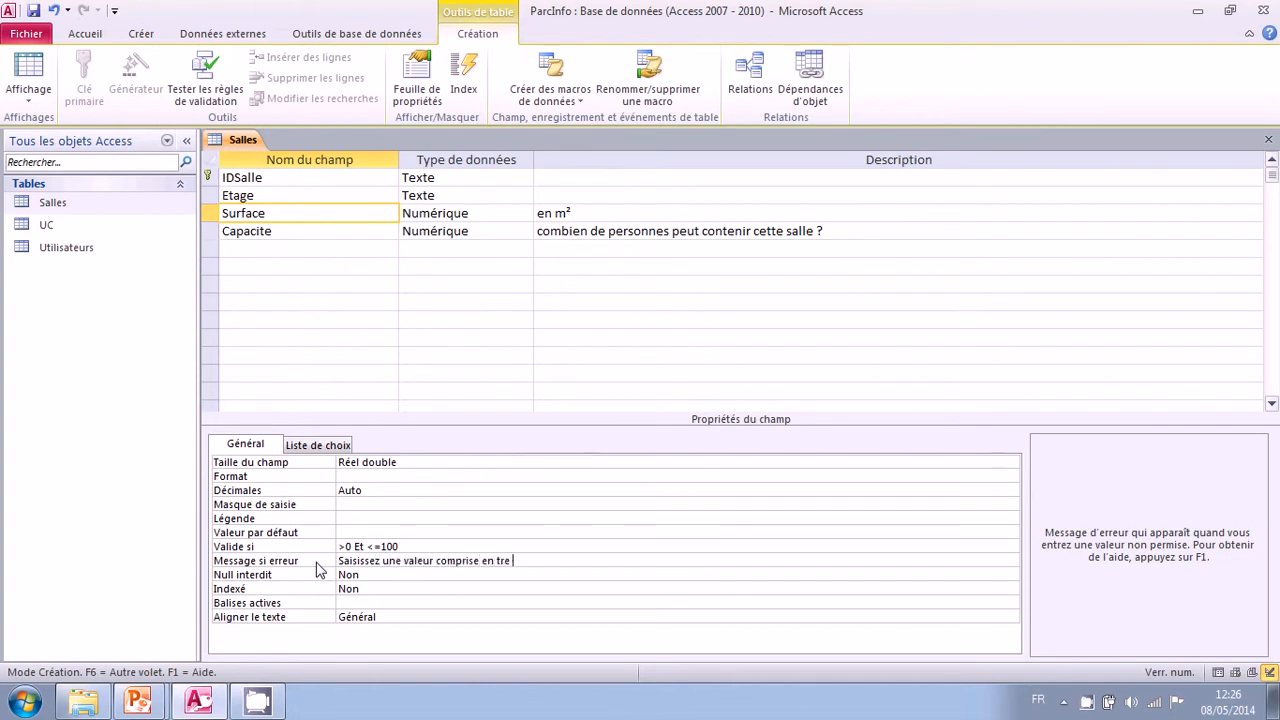
key(BackSpace)
key(BackSpace)
key(BackSpace)
text(tre 0 et 100m².)
click(33, 12)
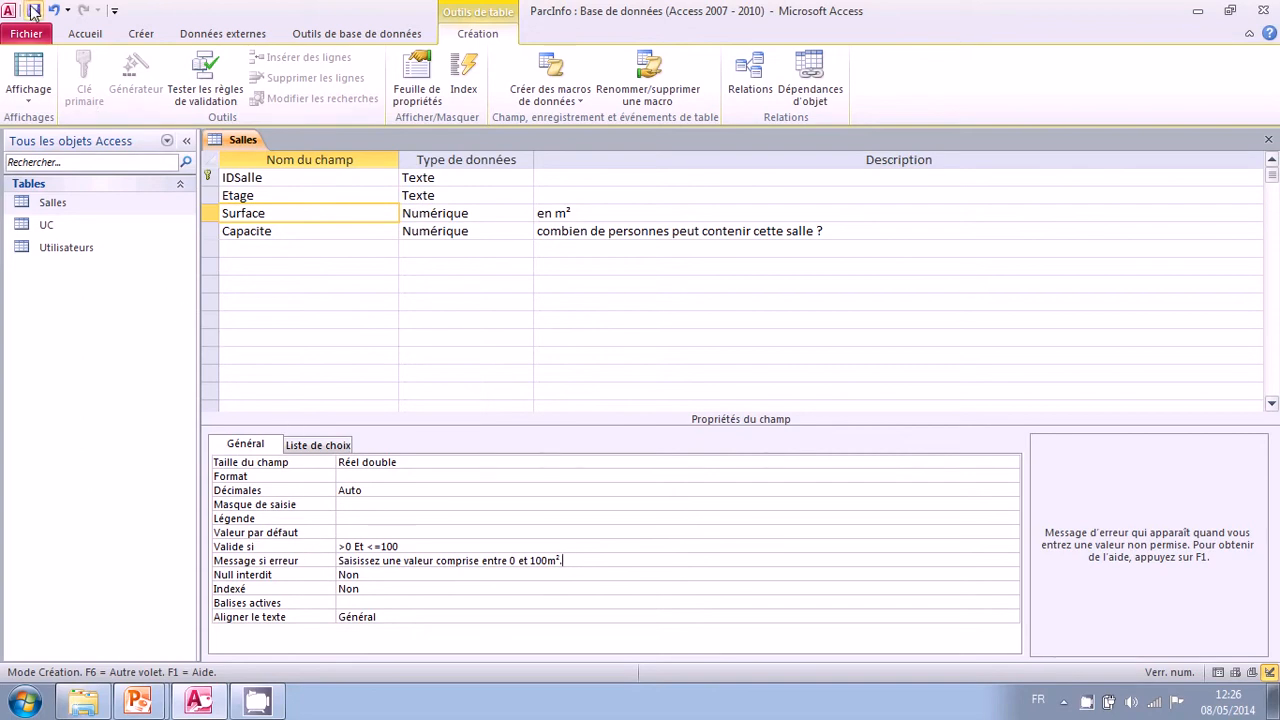
click(28, 70)
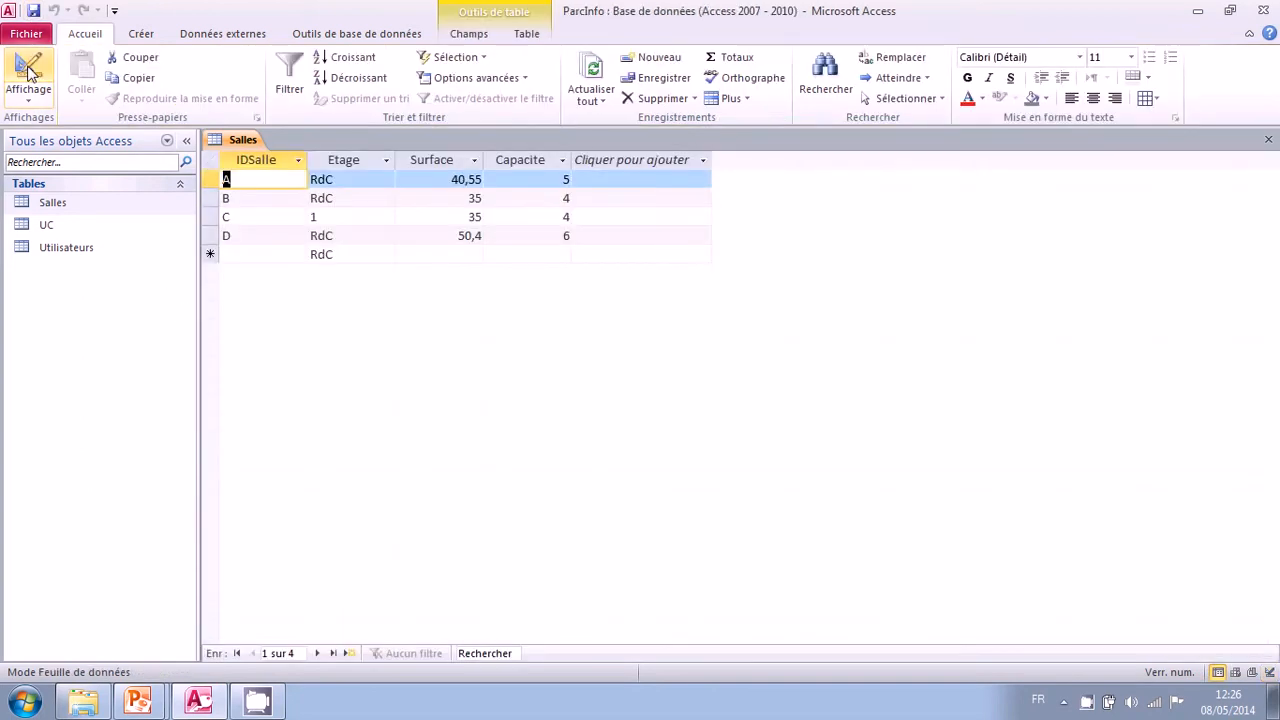
- Start a new record for room E with the default floor, test -9 as its Surface value, and dismiss the warning
click(265, 257)
text(E)
key(Tab)
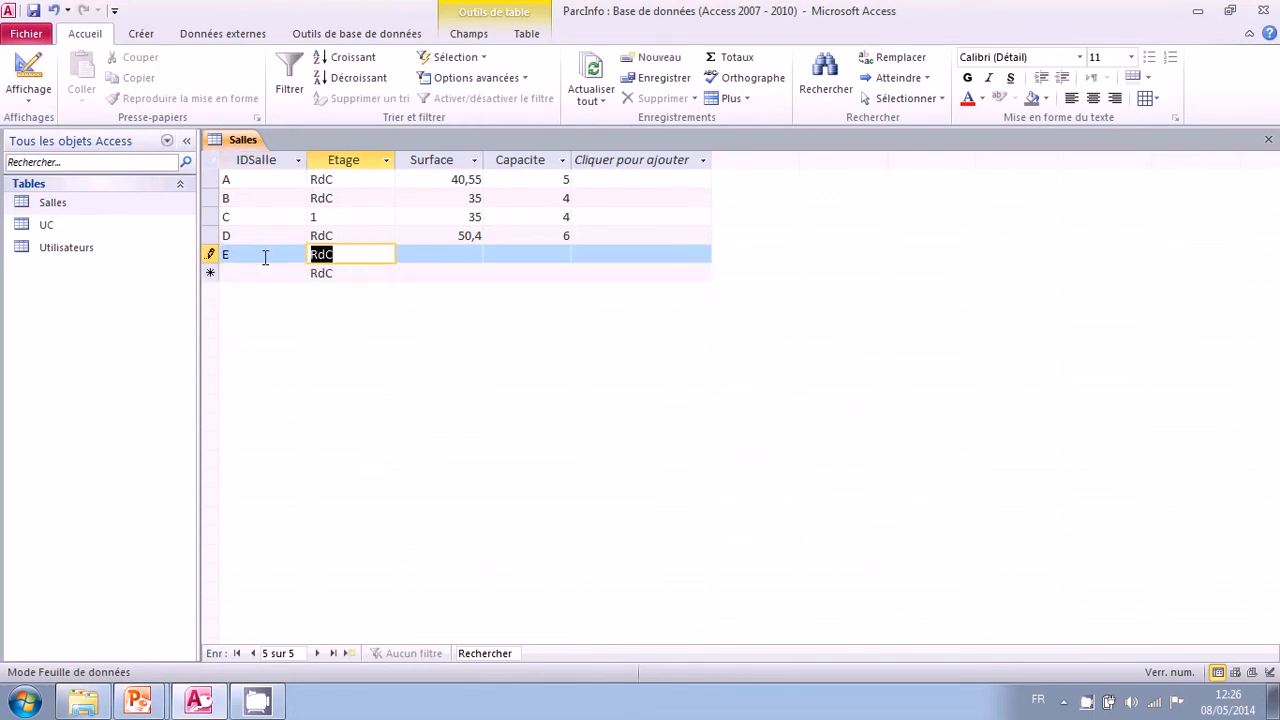
key(Tab)
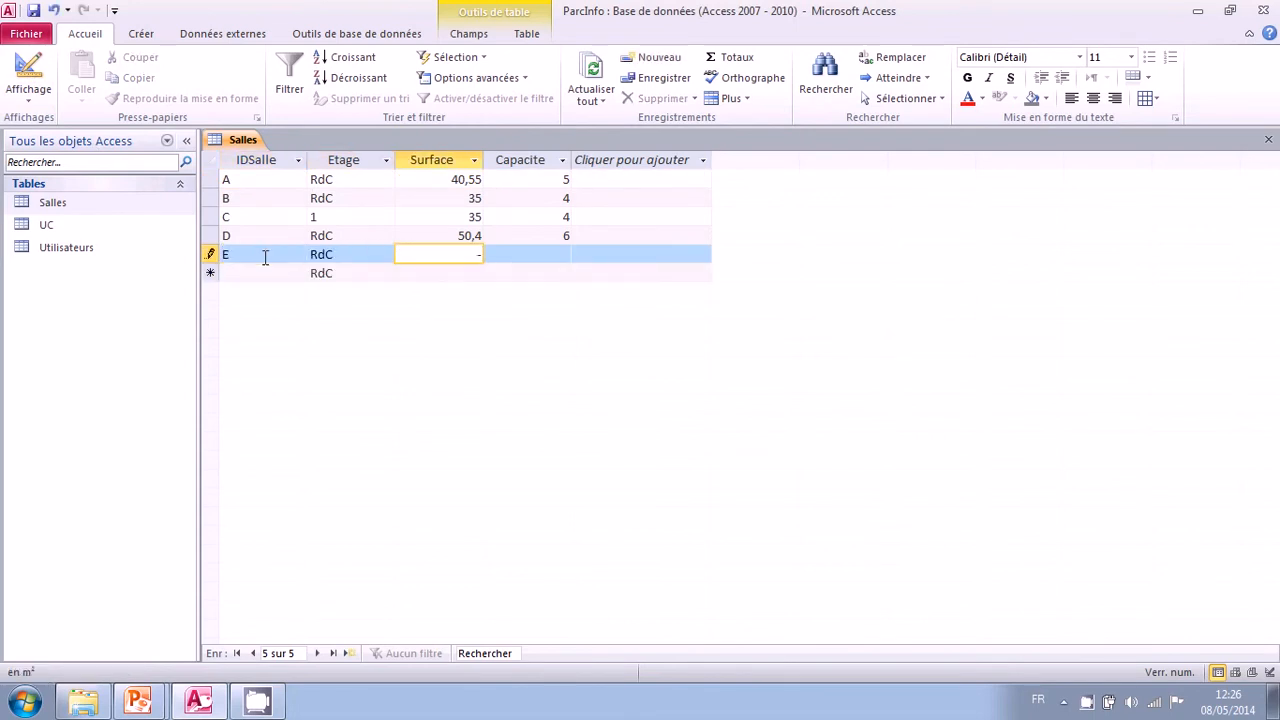
key(Tab)
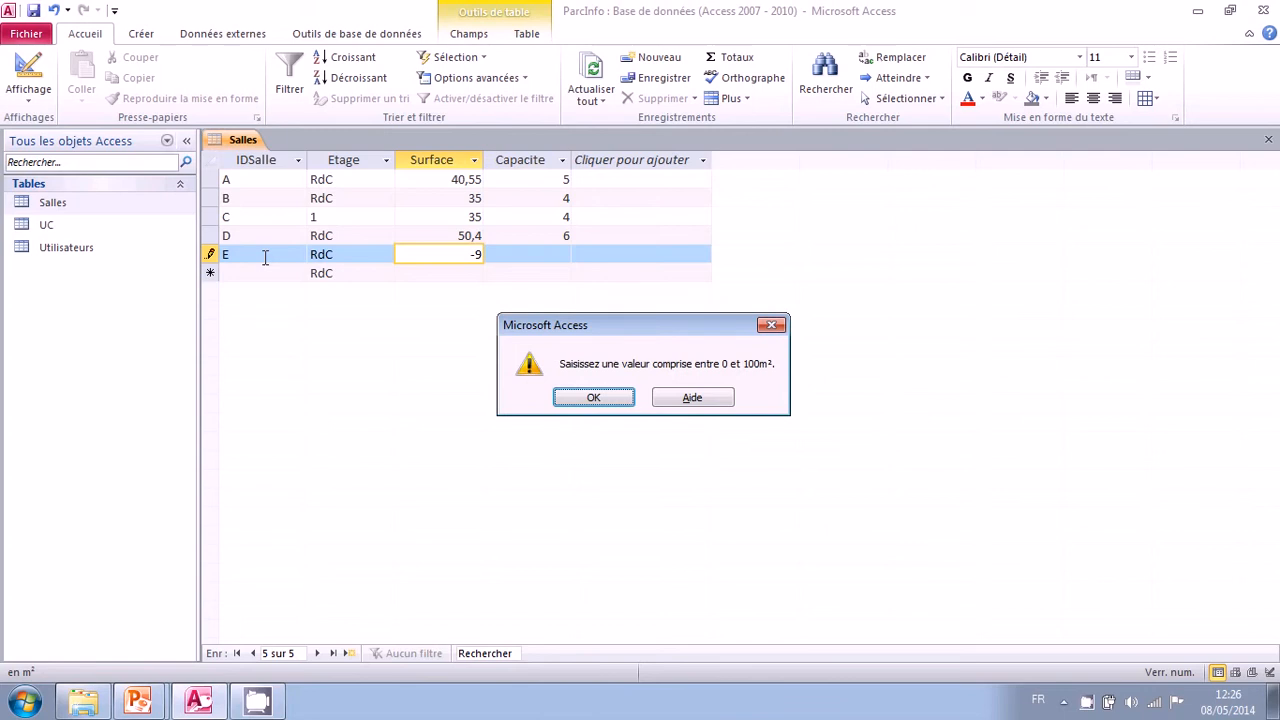
drag(591, 333, 441, 324)
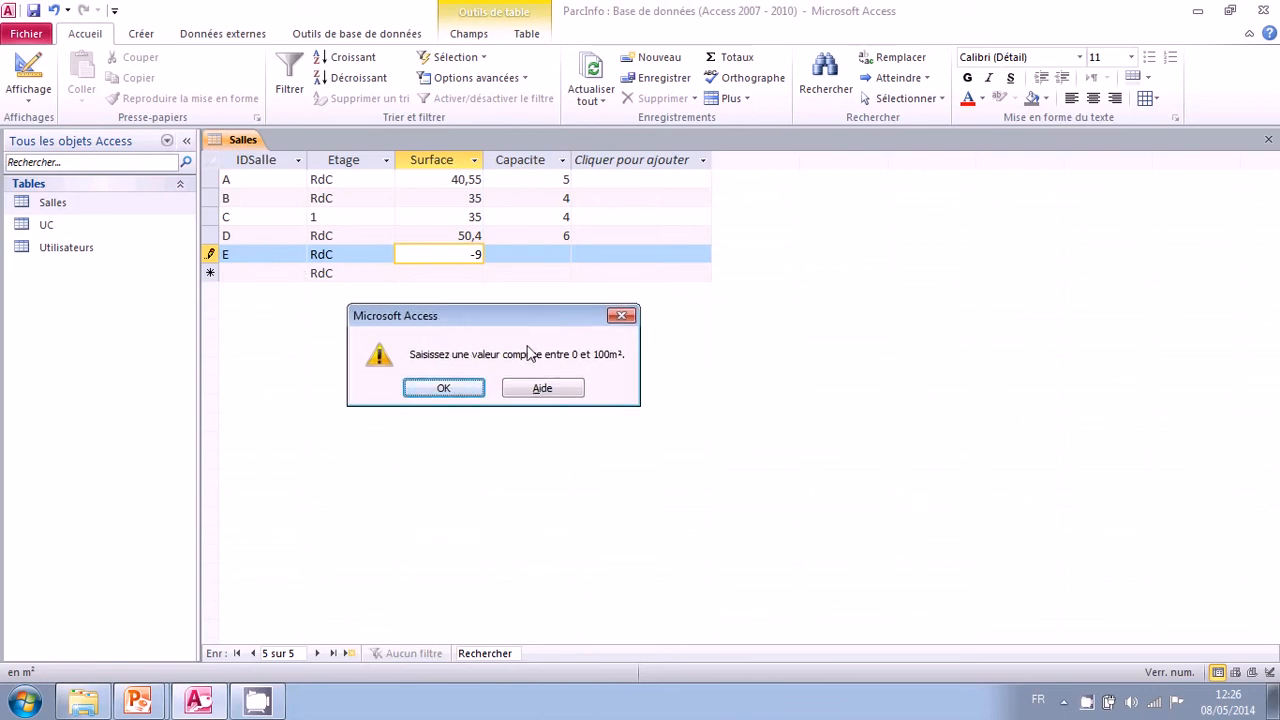
click(462, 393)
- Replace room E's Surface value with 540 to test the upper limit, and dismiss the warning
key(BackSpace)
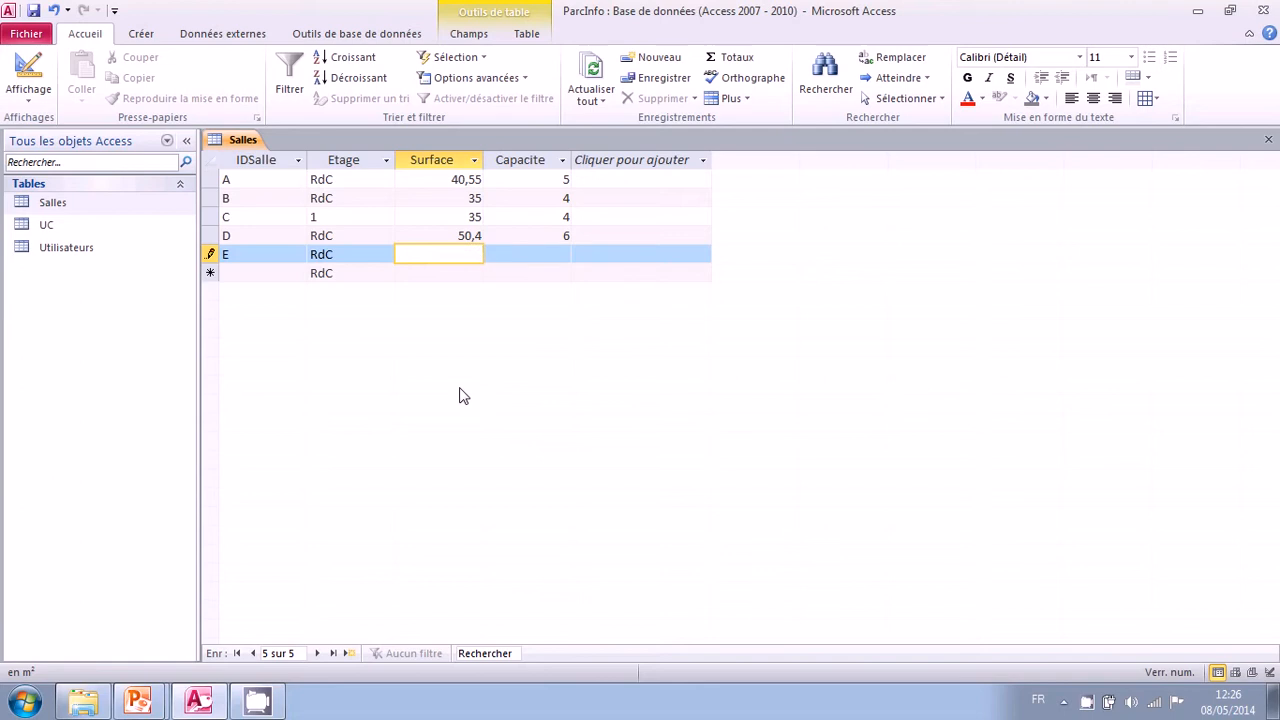
text(540)
key(Return)
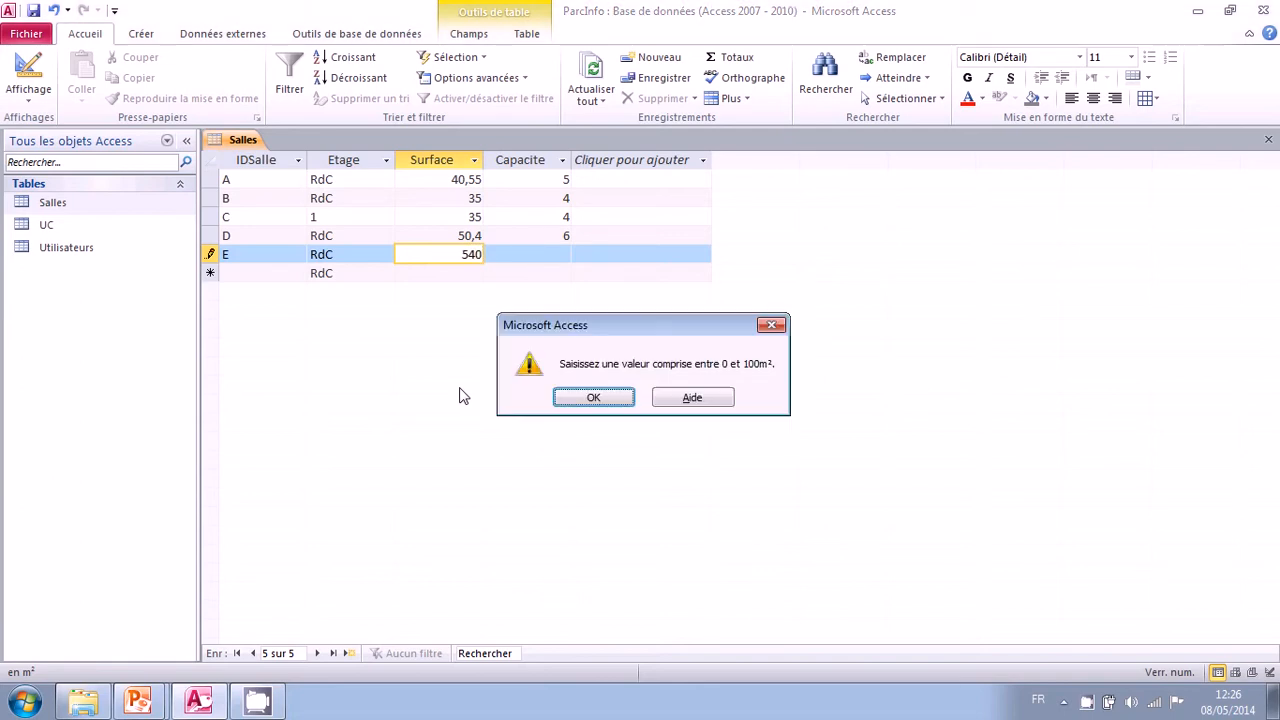
drag(578, 332, 435, 302)
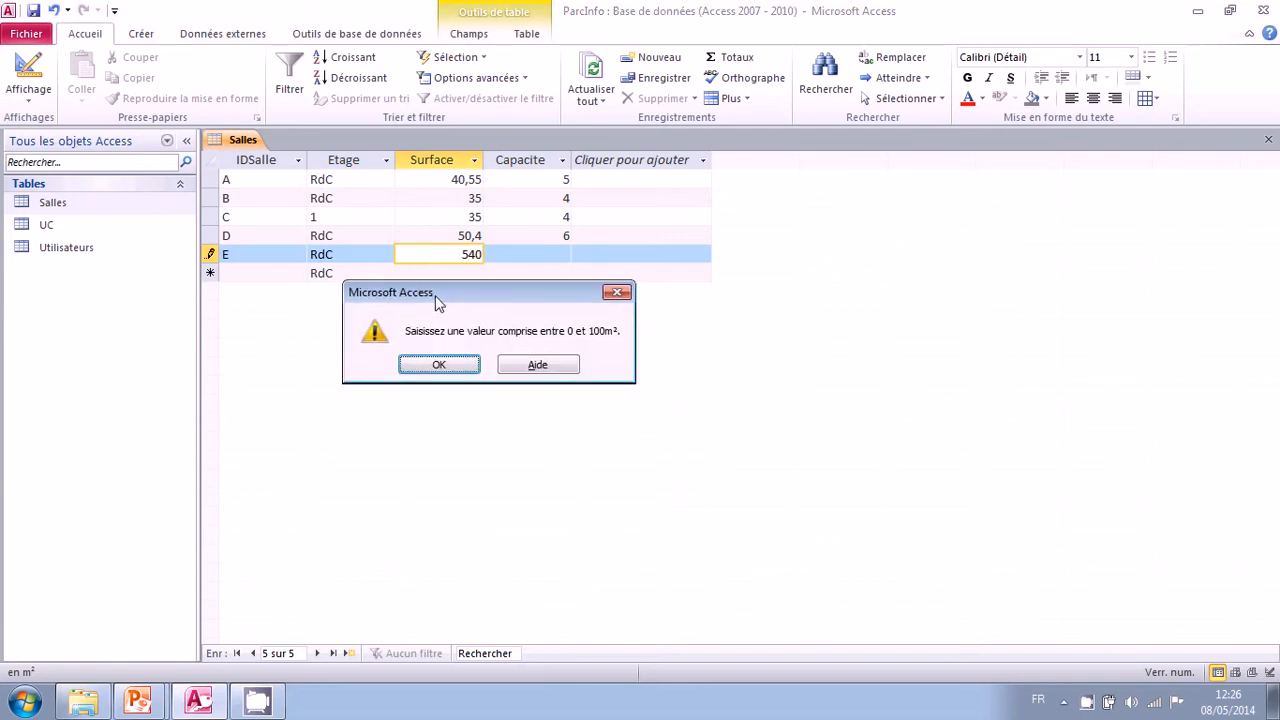
click(436, 366)
- Complete room E with a Surface of 33 and a Capacite of 4, and commit the record
key(BackSpace)
key(BackSpace)
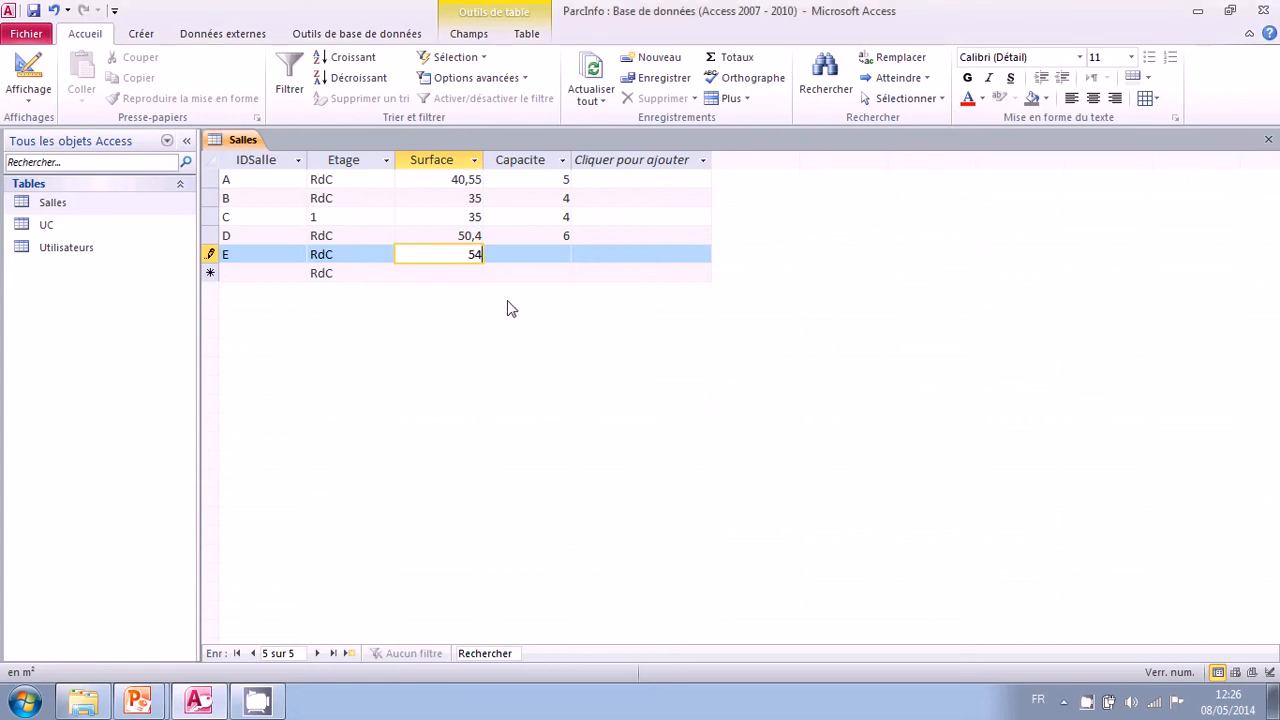
text(33)
key(Tab)
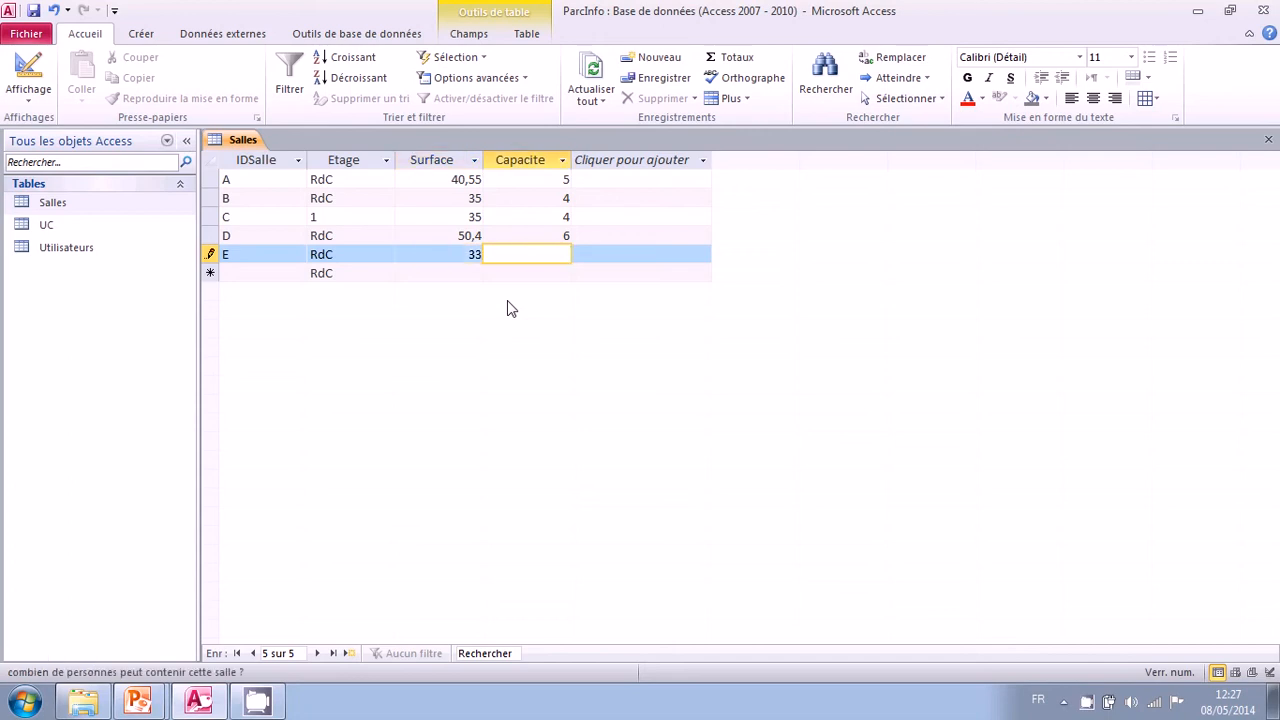
text(4)
key(Down)
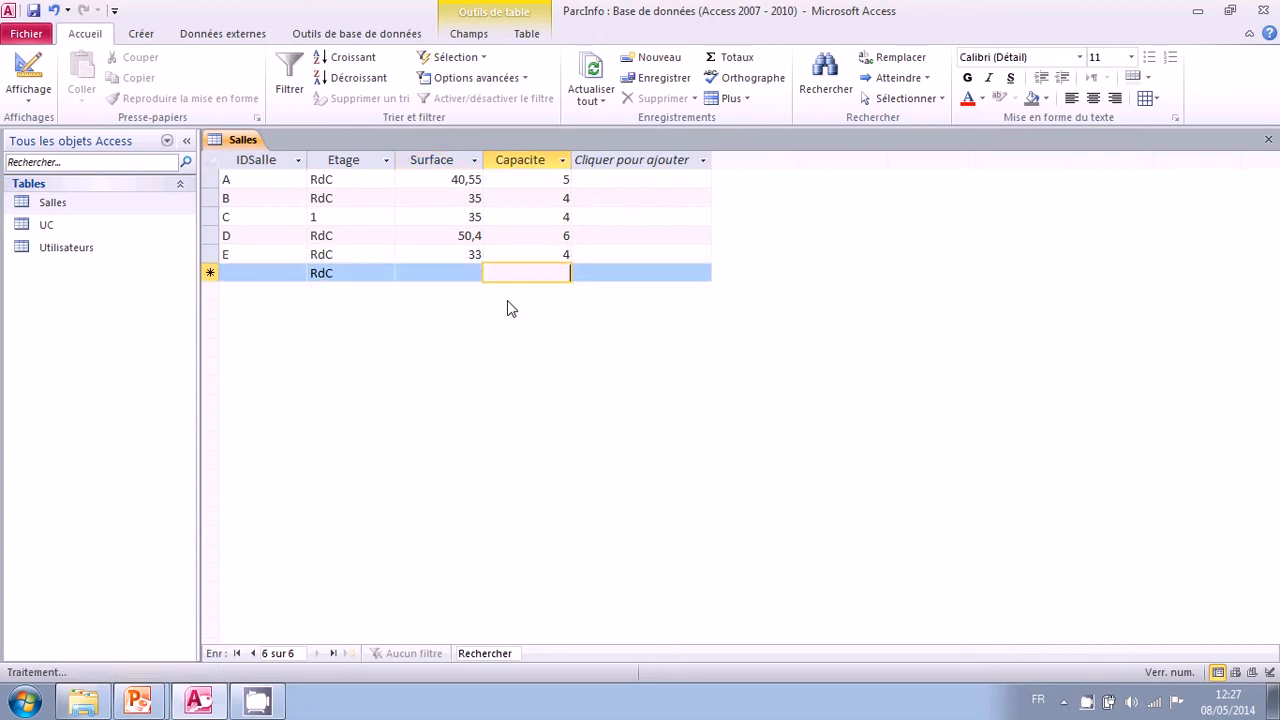